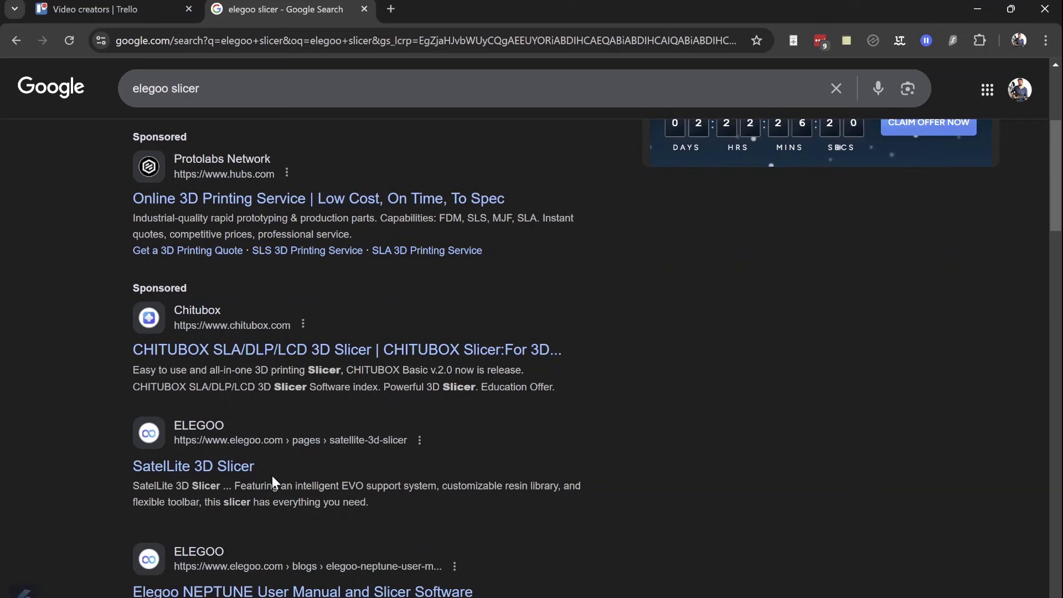
- Download the SatelLite 3D Slicer Windows installer from the Elegoo site and view it in Downloads
left_click(270, 473)
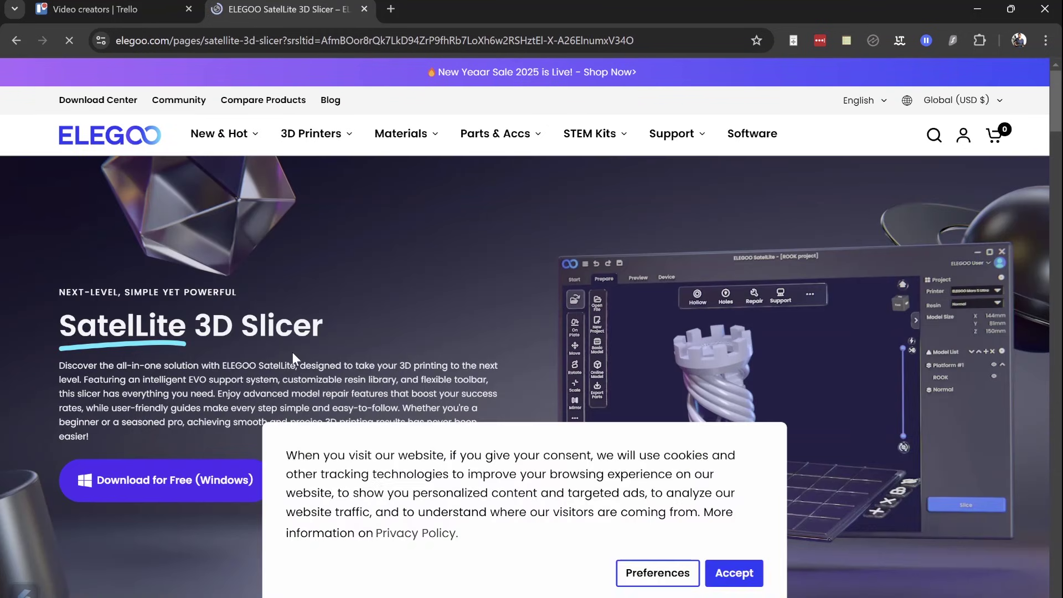
left_click(719, 580)
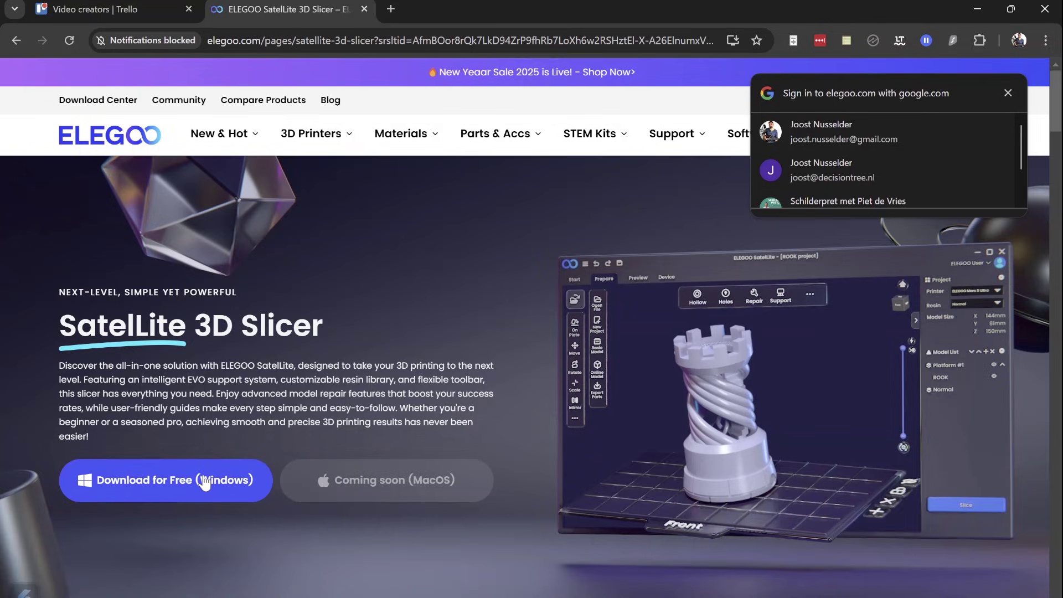
left_click(204, 481)
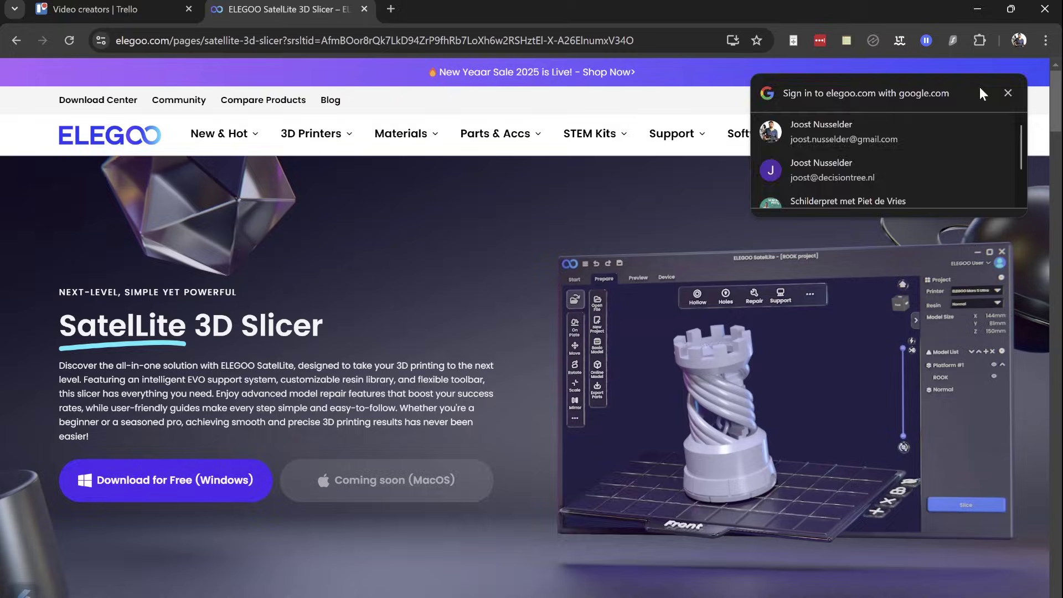
key("alt+Tab")
left_click(203, 320)
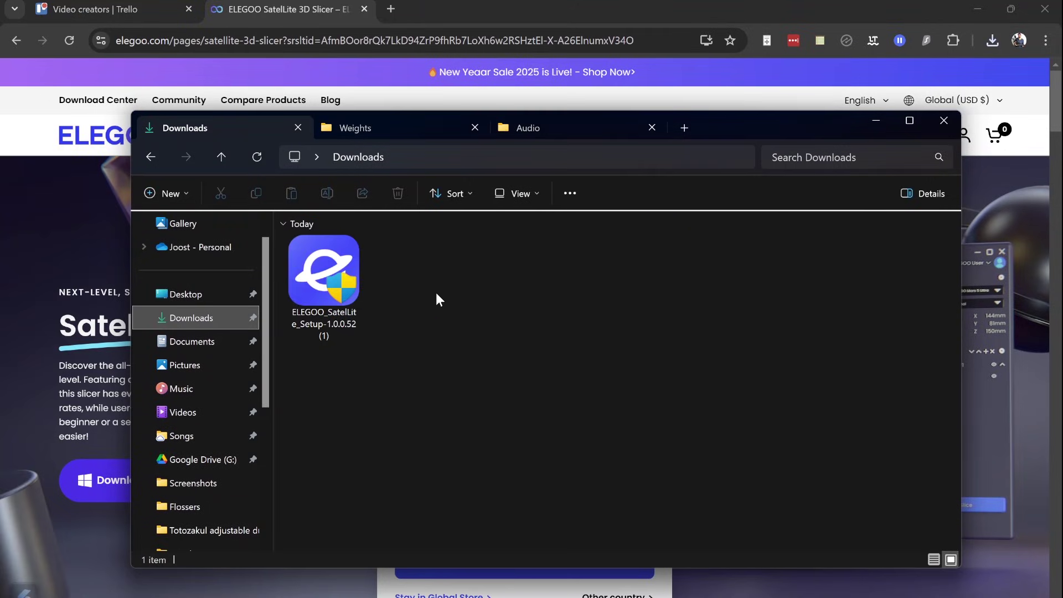
- Run ELEGOO_SatelLite_Setup from Downloads and start SatelLite once installation completes
double_click(324, 274)
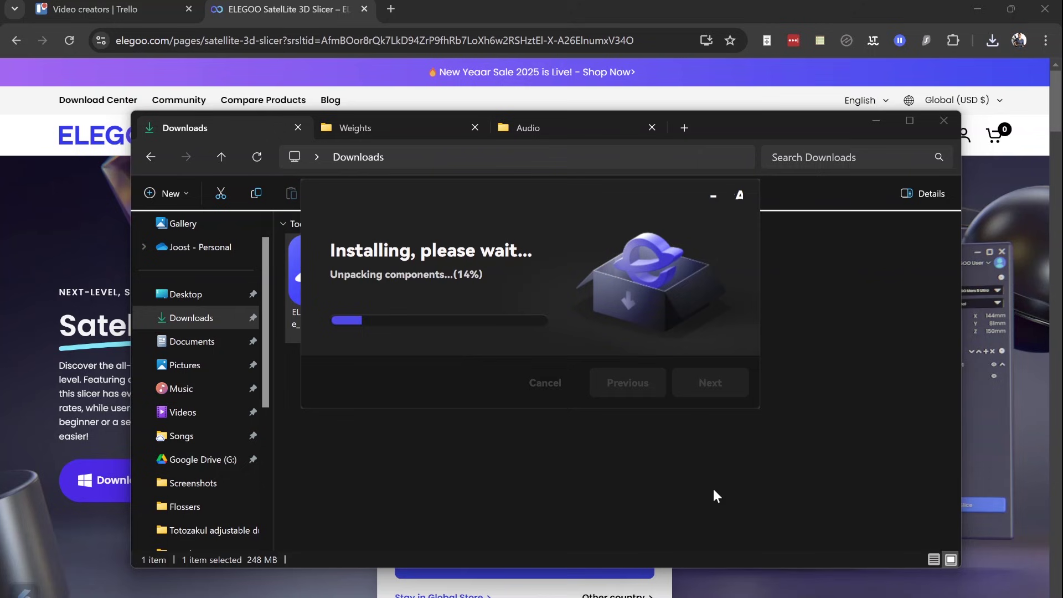
left_click(764, 545)
left_click(323, 12)
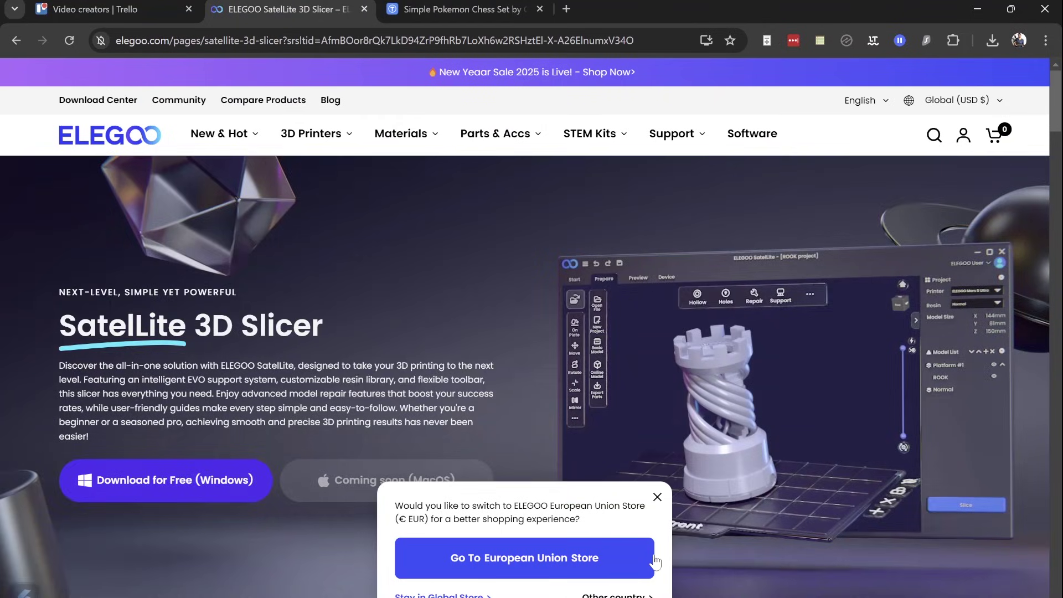
left_click(711, 359)
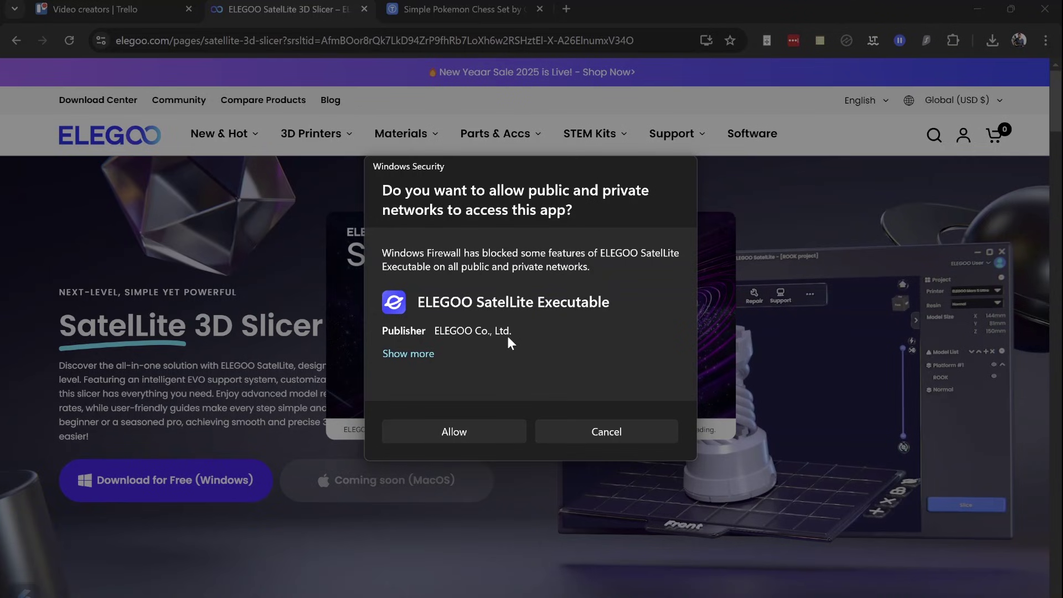
- Allow SatelLite through the firewall and finish the first-run guide with the dark theme
left_click(606, 431)
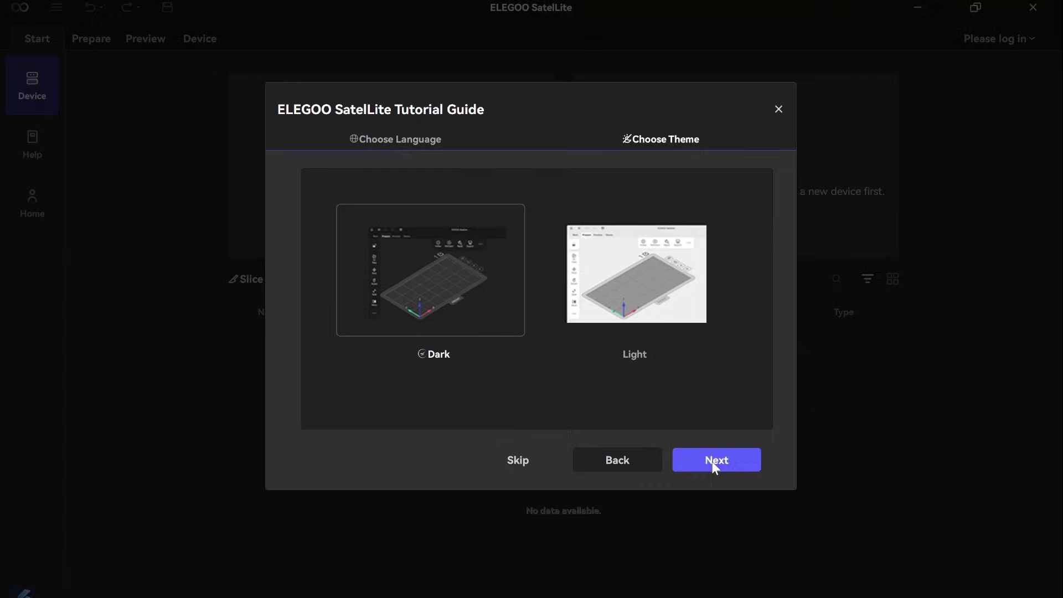
left_click(712, 463)
left_click(710, 461)
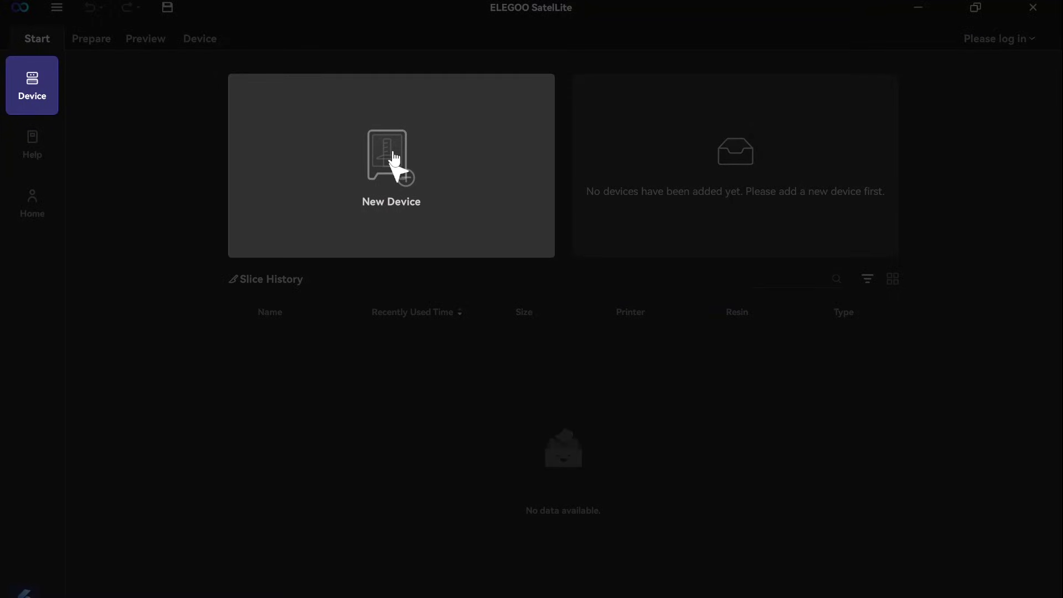
- Add an ELEGOO Mars printer with the Grey Standard 1.0 resin profile
left_click(393, 160)
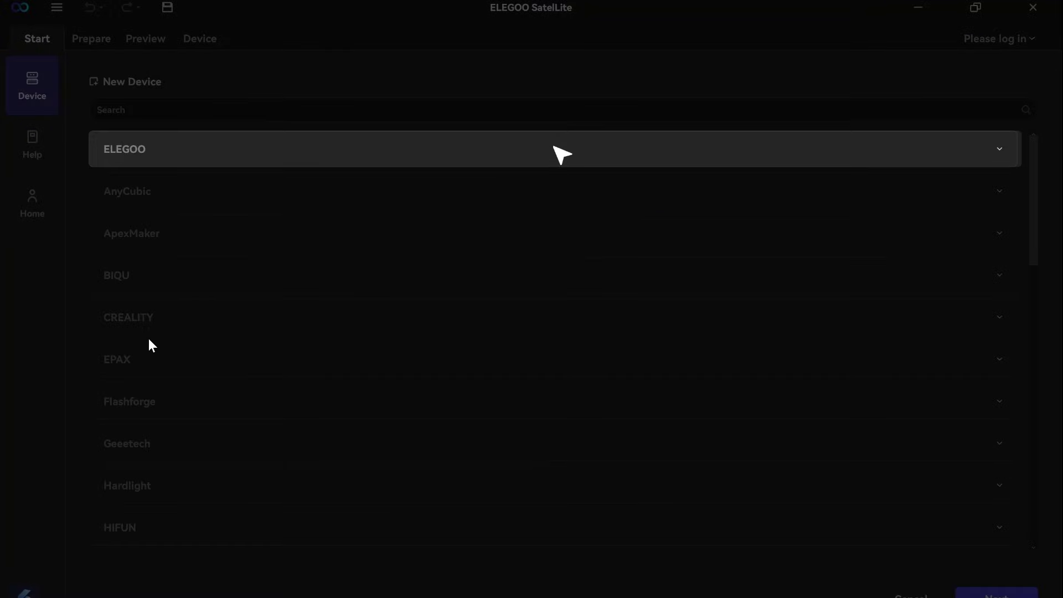
left_click(150, 151)
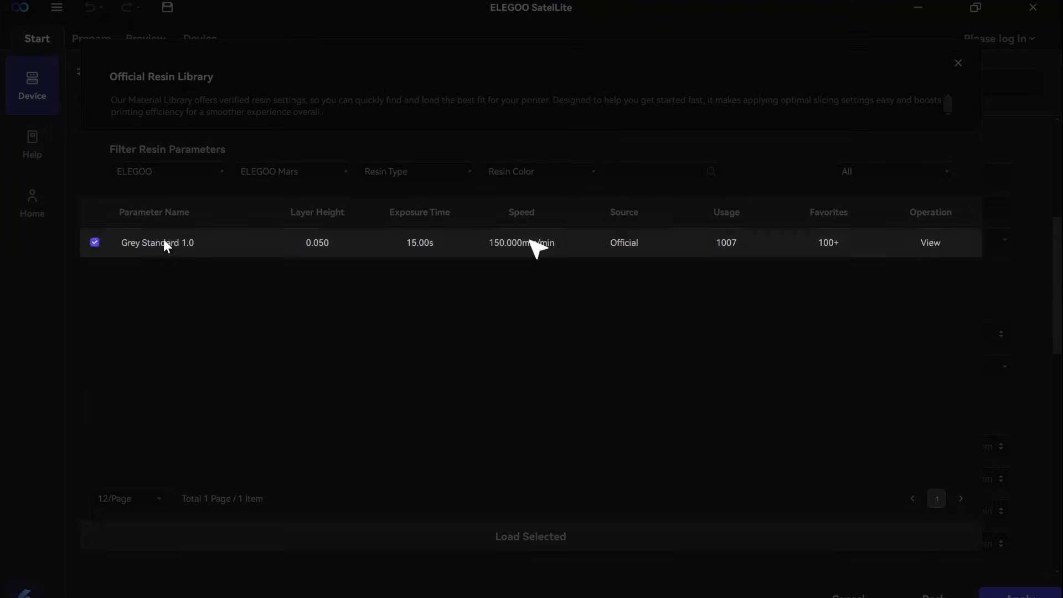
left_click(533, 538)
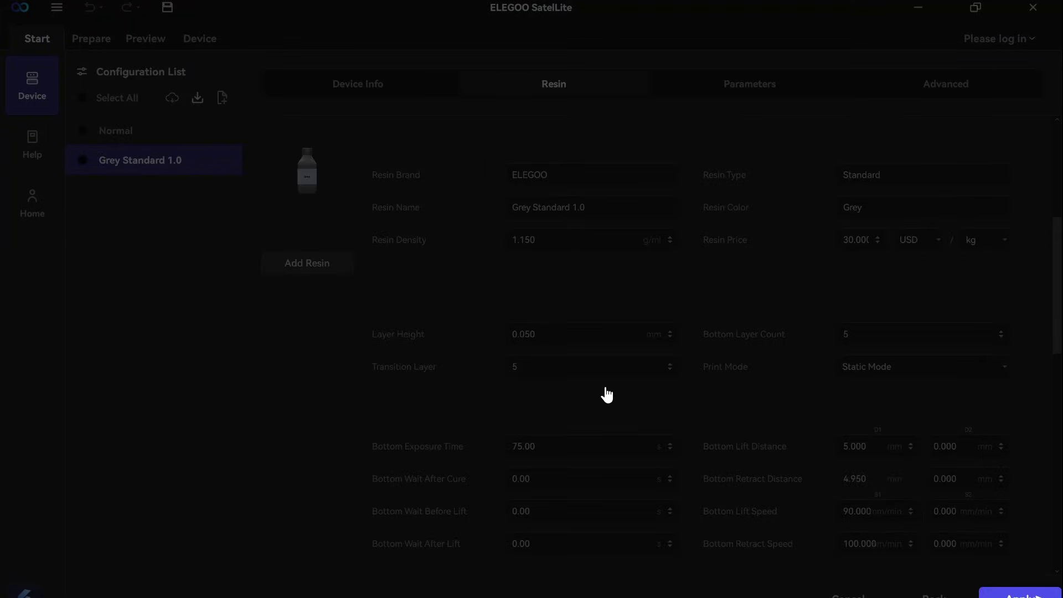
- Apply the printer settings and place a Basic Model cube on the build plate
left_click(1005, 591)
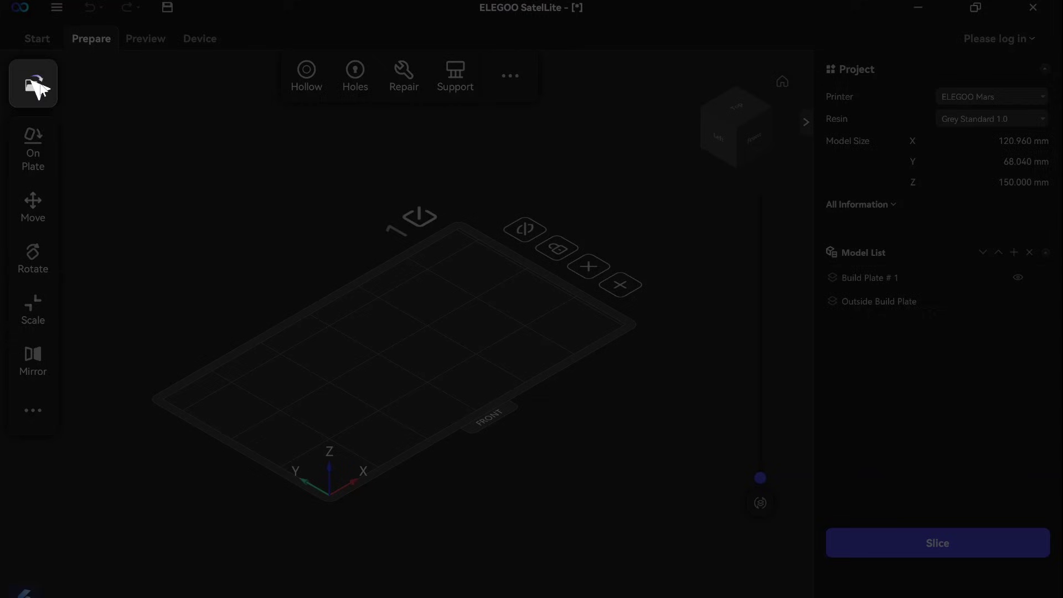
left_click(36, 83)
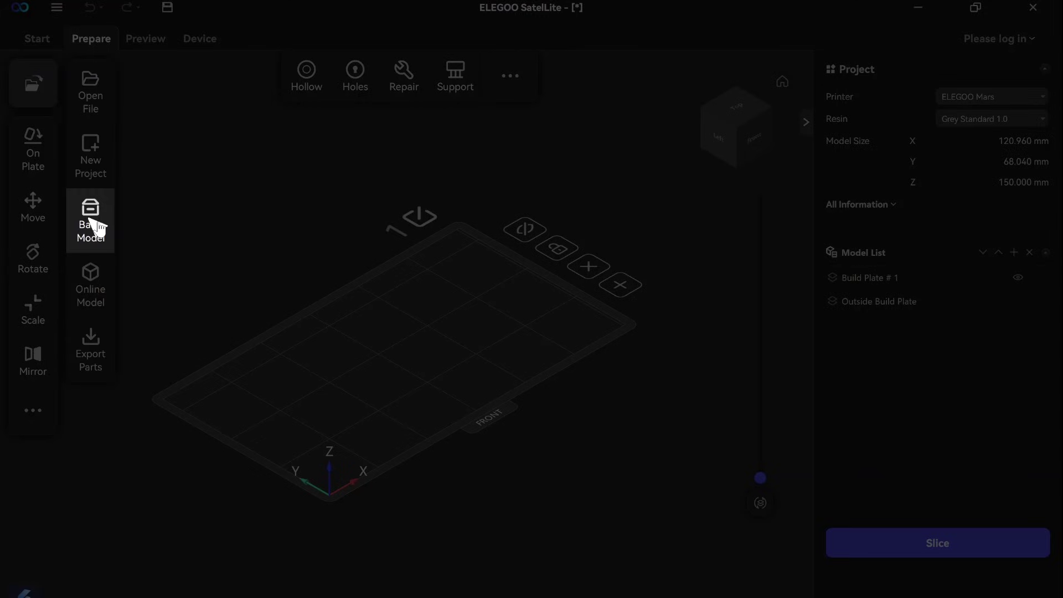
left_click(109, 225)
left_click(510, 330)
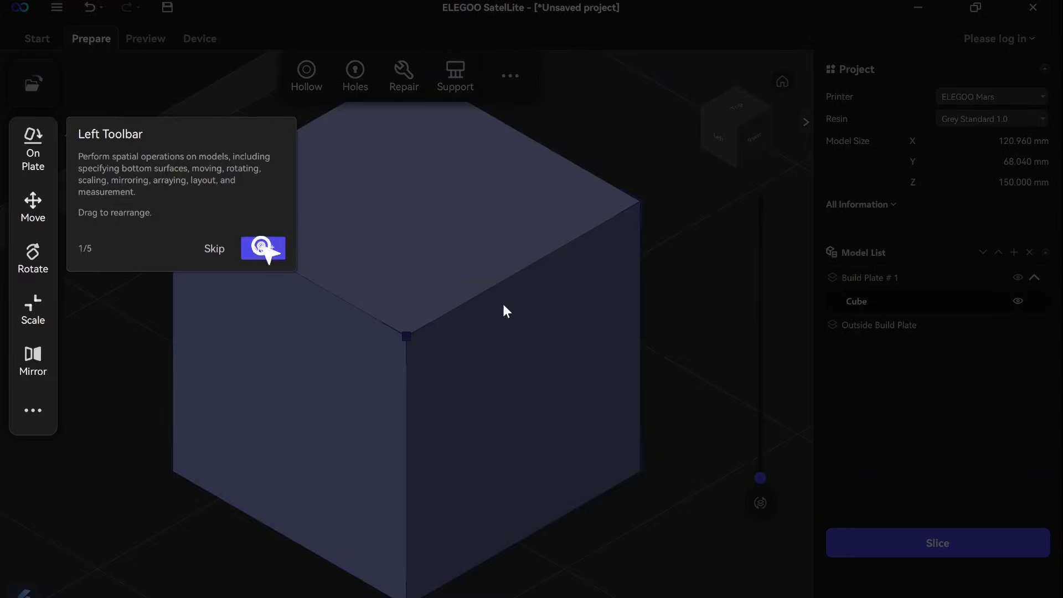
- Generate automatic supports for the cube, slice it and finish the guided tour
left_click(263, 249)
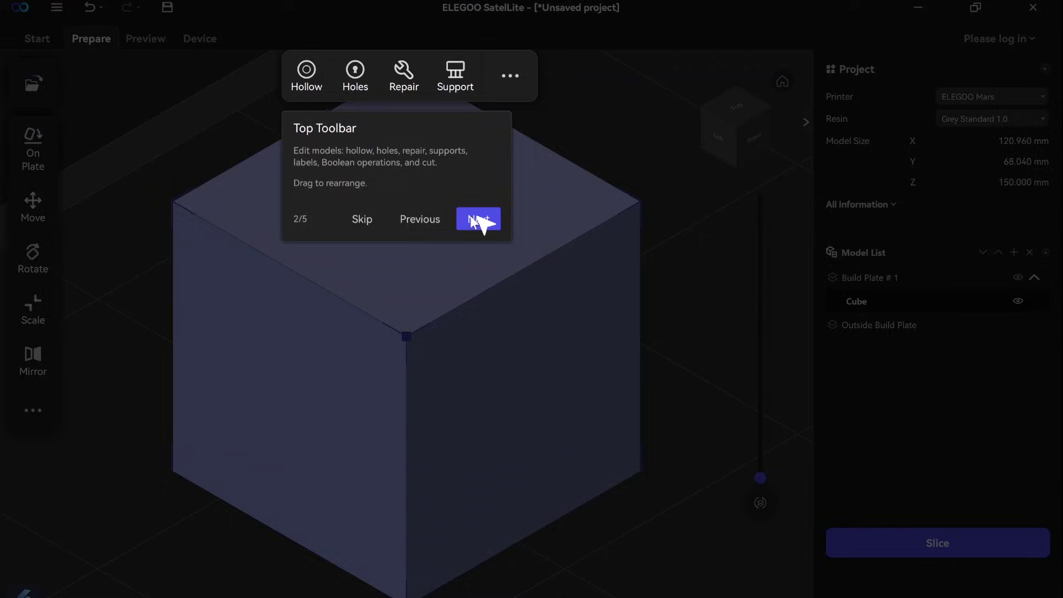
left_click(472, 218)
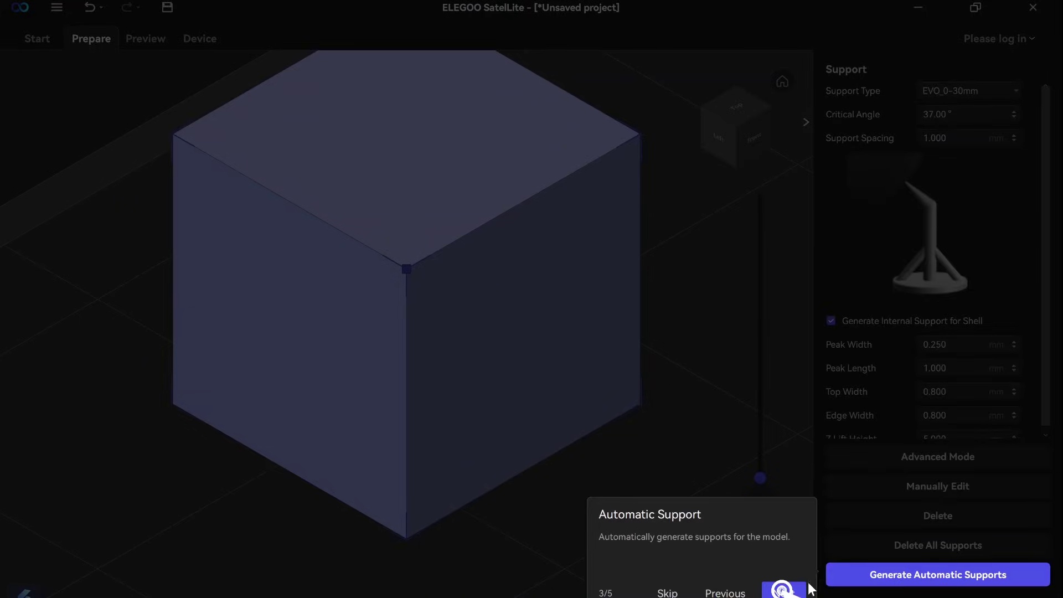
left_click(782, 594)
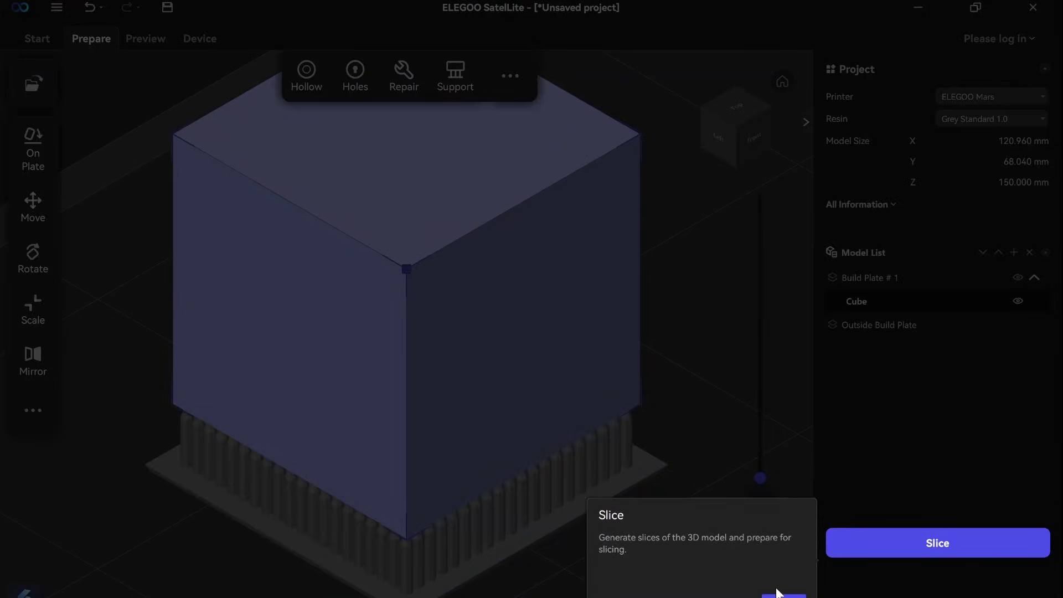
left_click(781, 594)
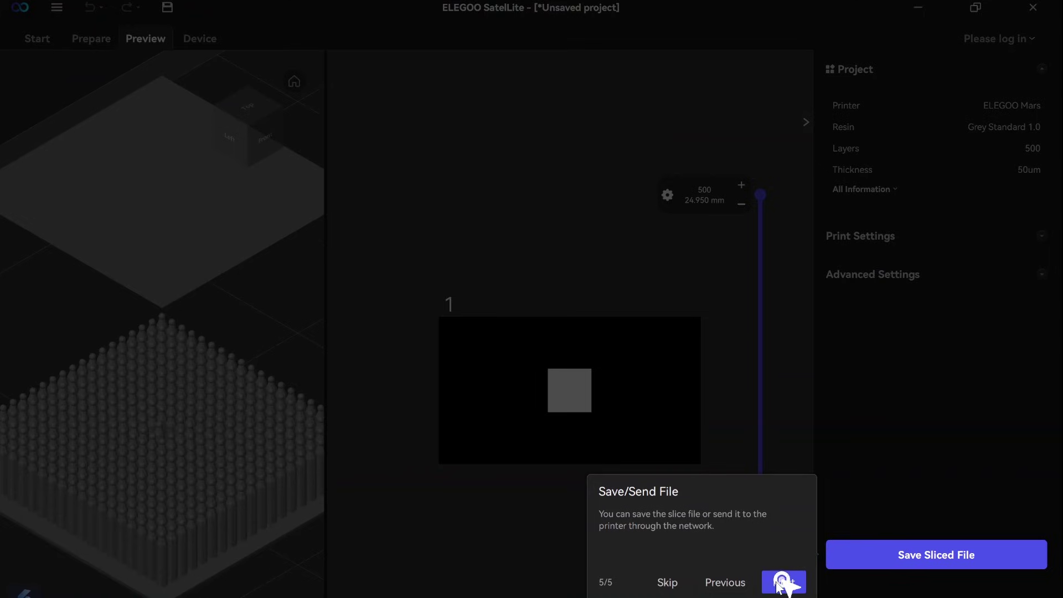
left_click(782, 582)
left_click(624, 345)
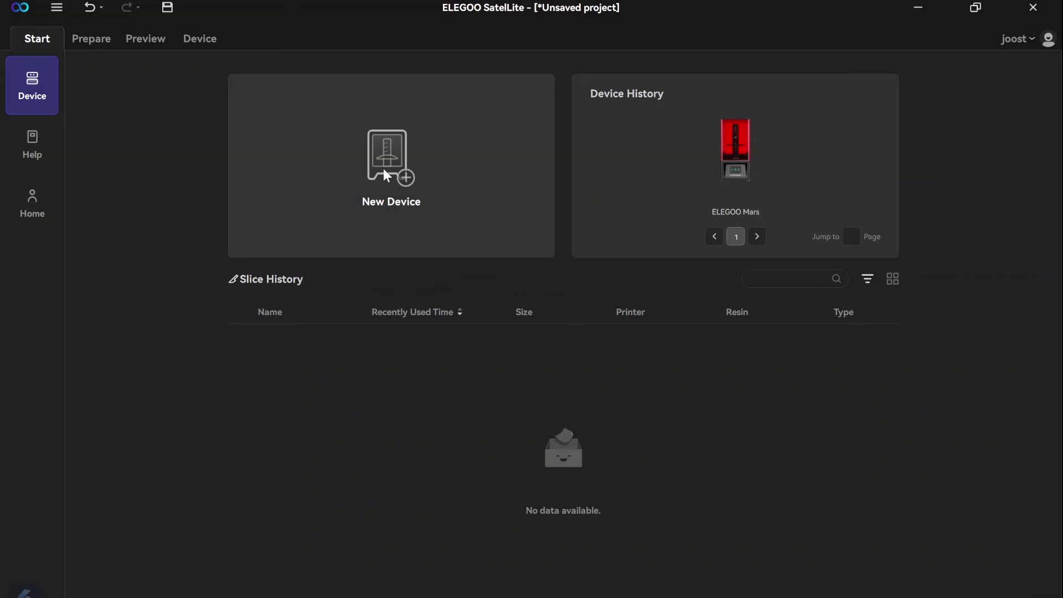
- Switch the printer to ELEGOO Saturn 4 with Normal resin and delete the test cube
left_click(384, 170)
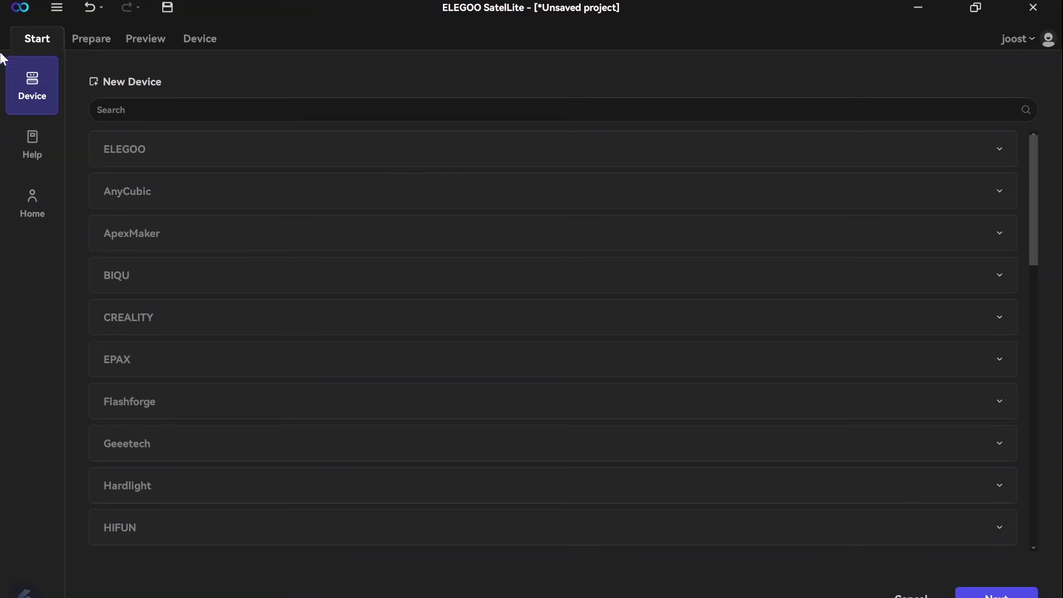
left_click(187, 152)
scroll(503, 348, "down", 3)
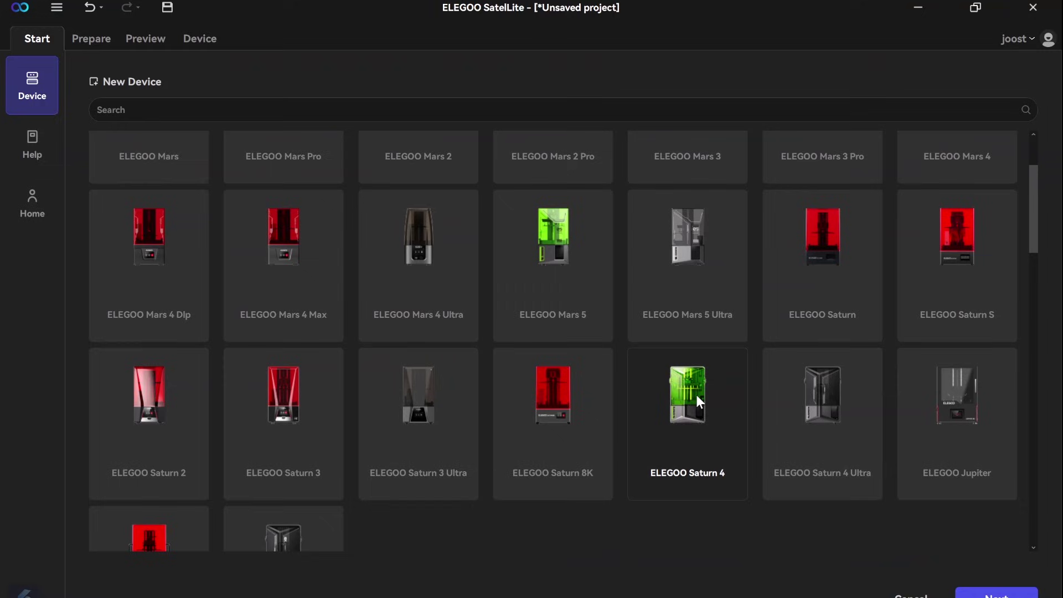
left_click(696, 392)
left_click(996, 595)
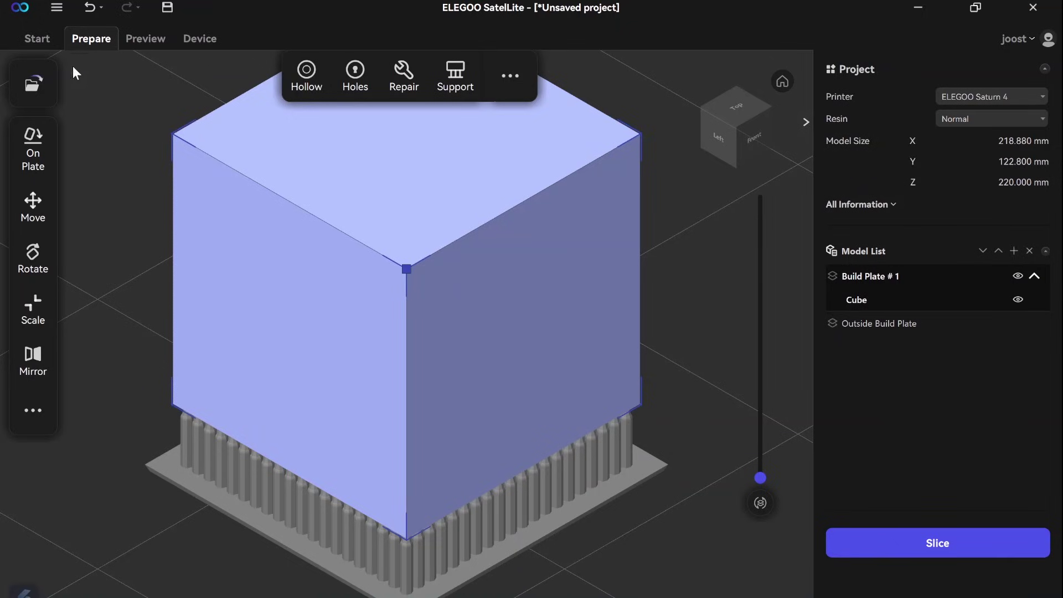
key("Delete")
left_click(611, 381)
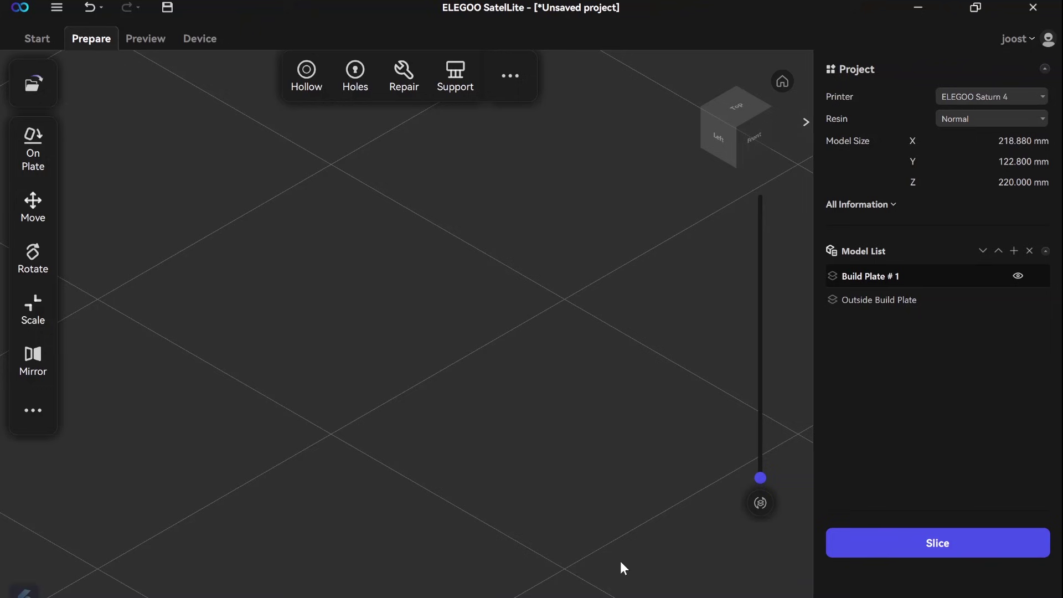
- Download all files of the Simple Pokemon Chess Set from its Thingiverse page
mouse_move(597, 597)
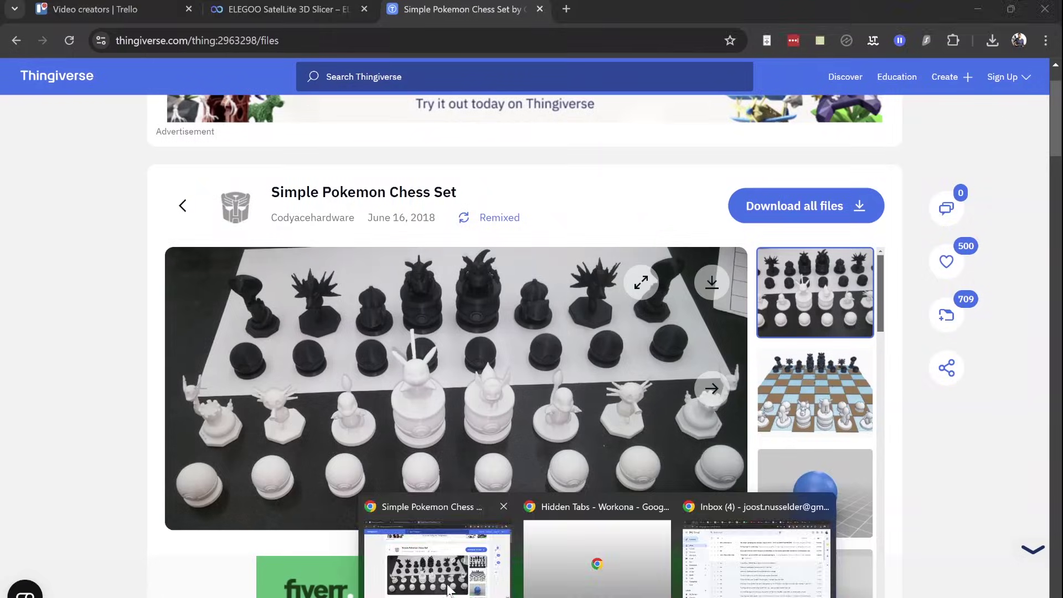
left_click(437, 559)
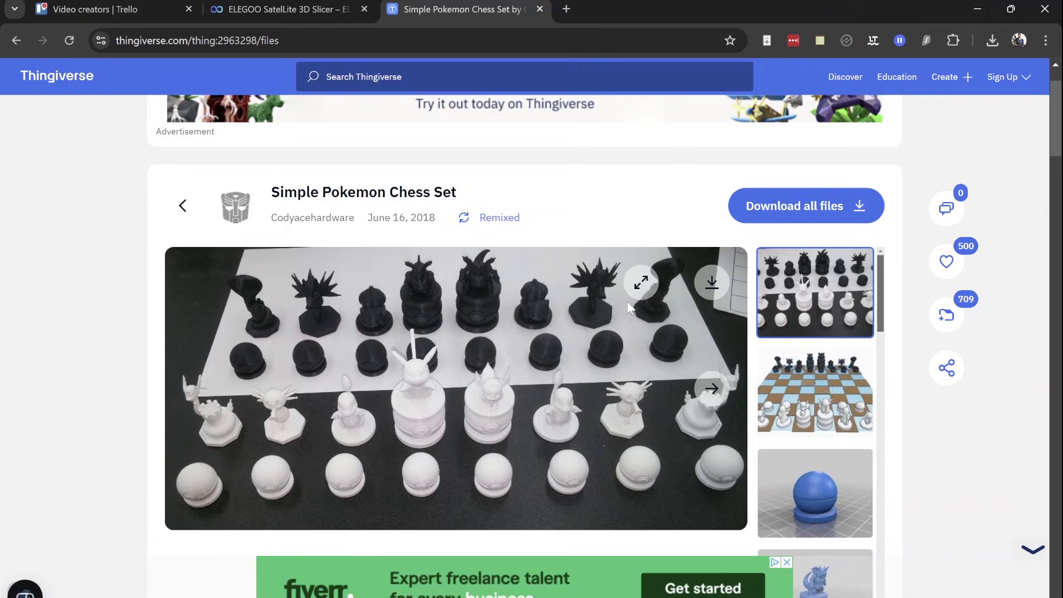
left_click(803, 206)
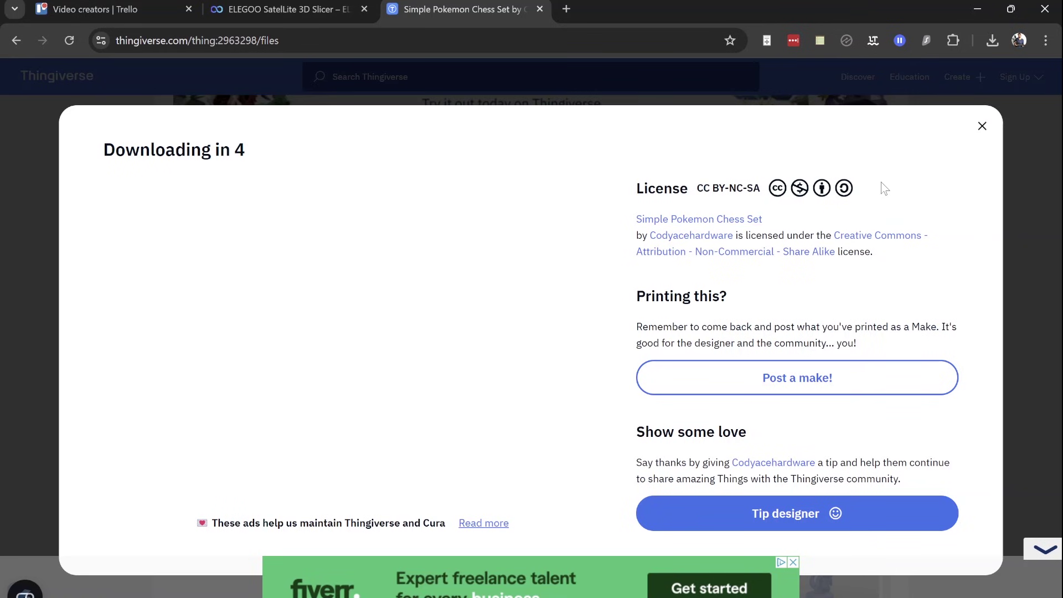
left_click(982, 126)
- Search Thingiverse for 'pokemon chess set' and browse the results
left_click(387, 76)
type("pokem")
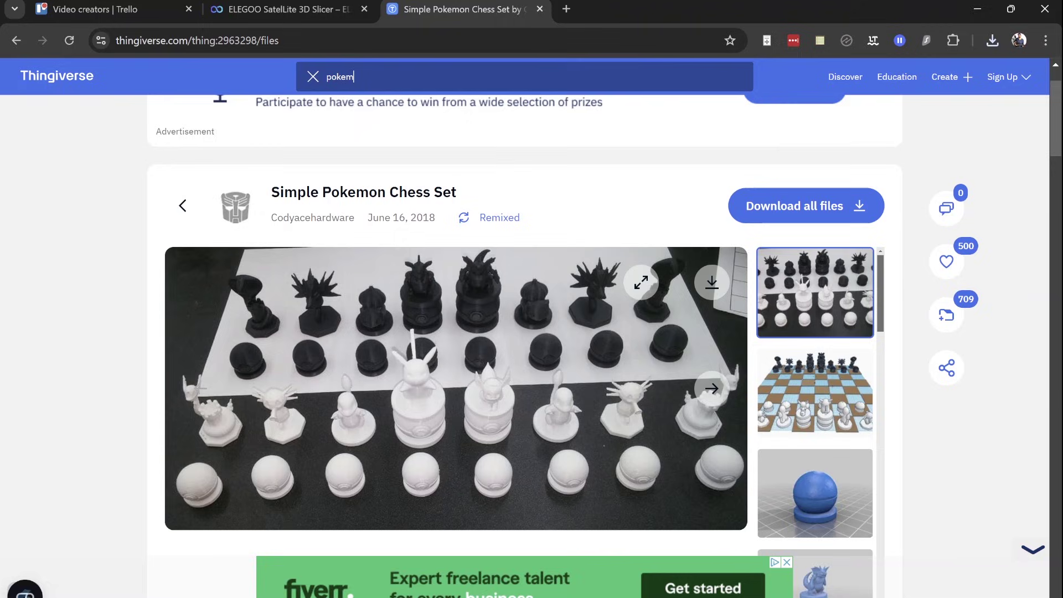
type("on chess set")
key("Return")
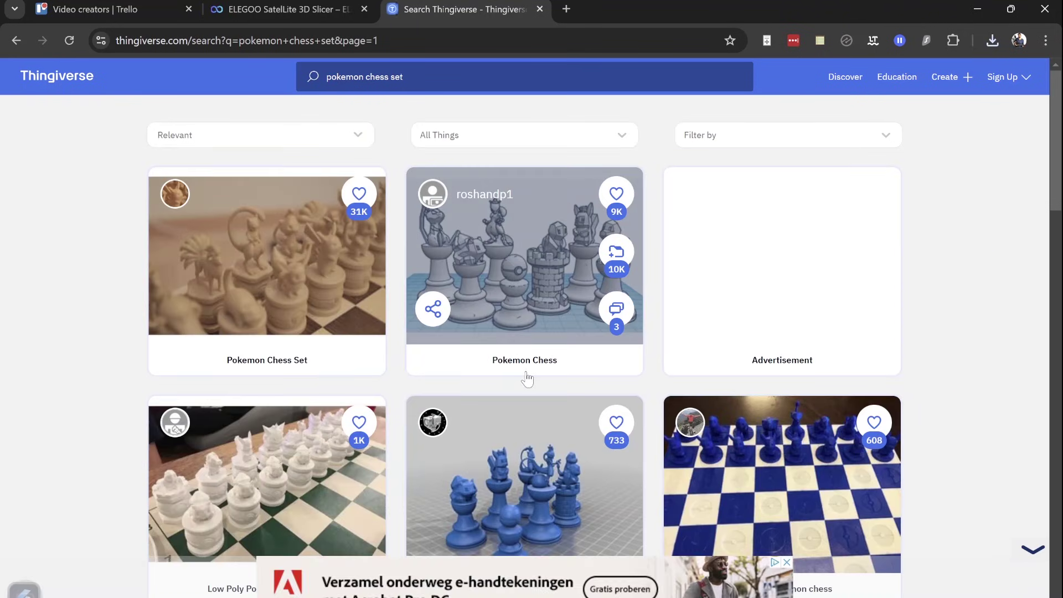
scroll(526, 379, "down", 2)
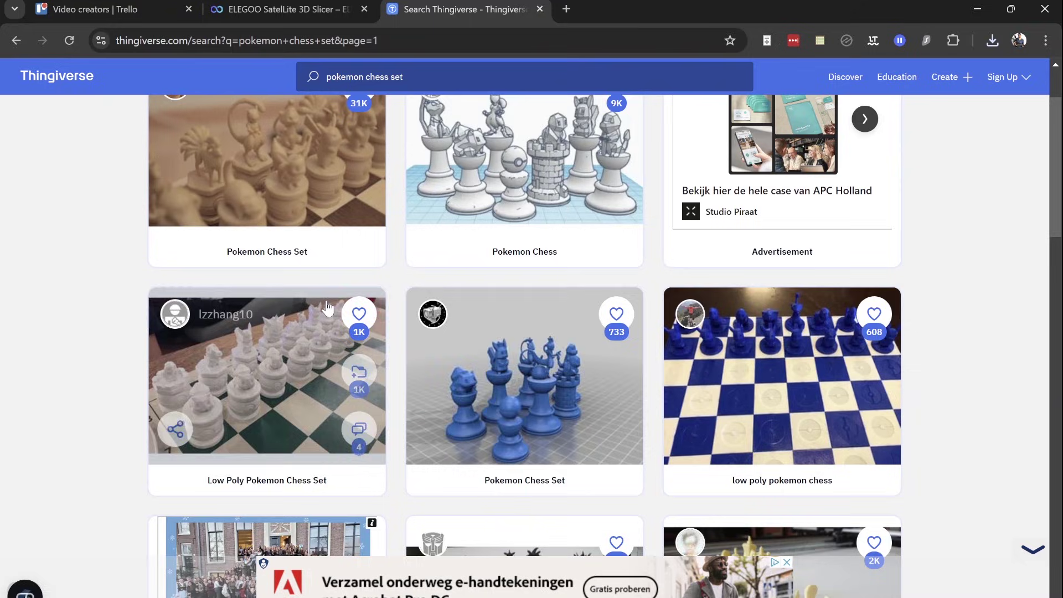
scroll(520, 399, "up", 1)
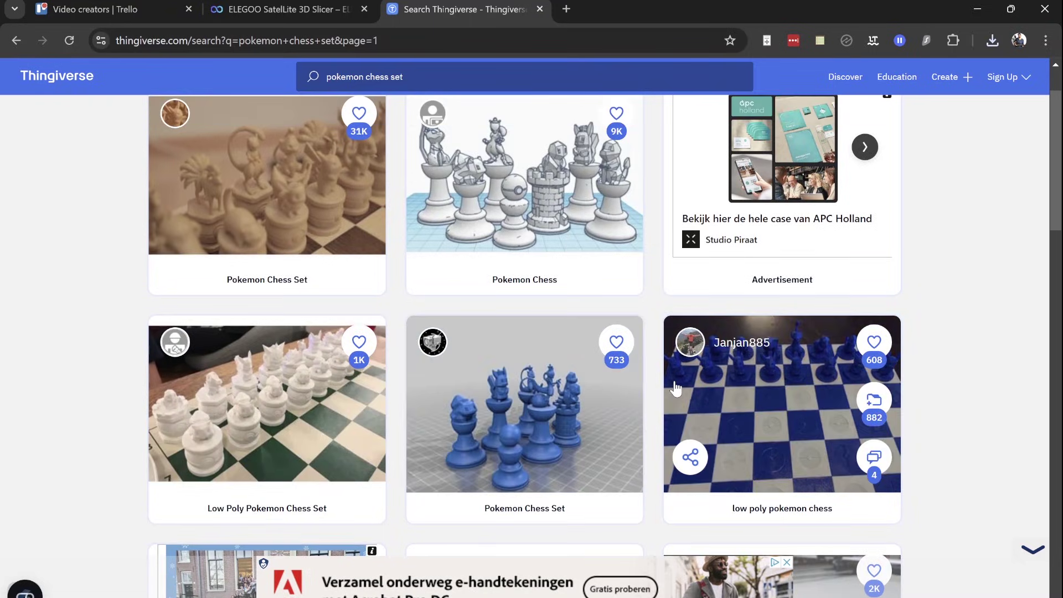
- Show the Pokemon chess piece files in the Downloads folder, dismissing the network error
mouse_move(727, 597)
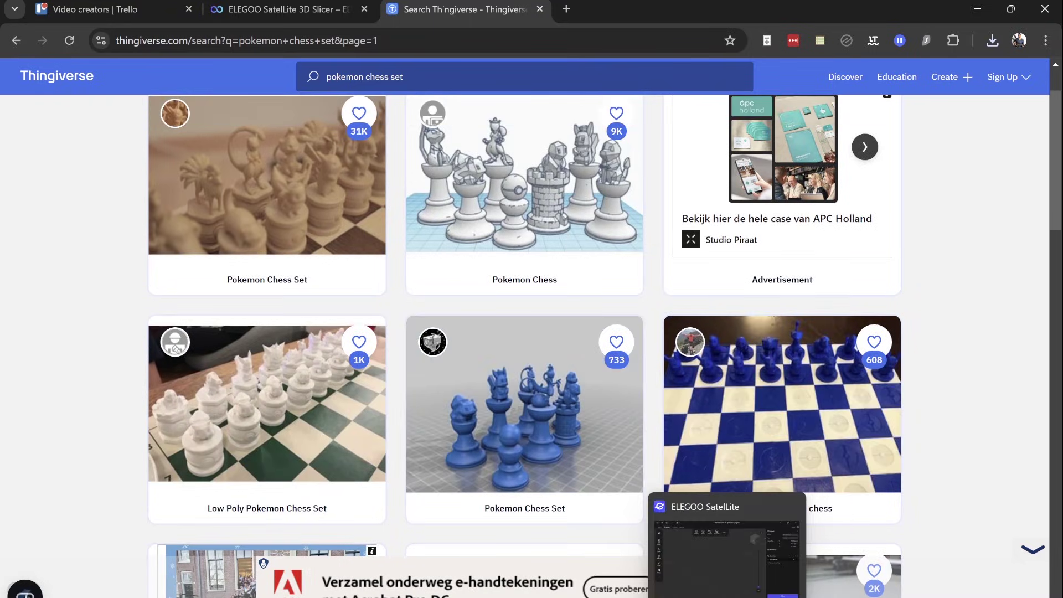
left_click(595, 587)
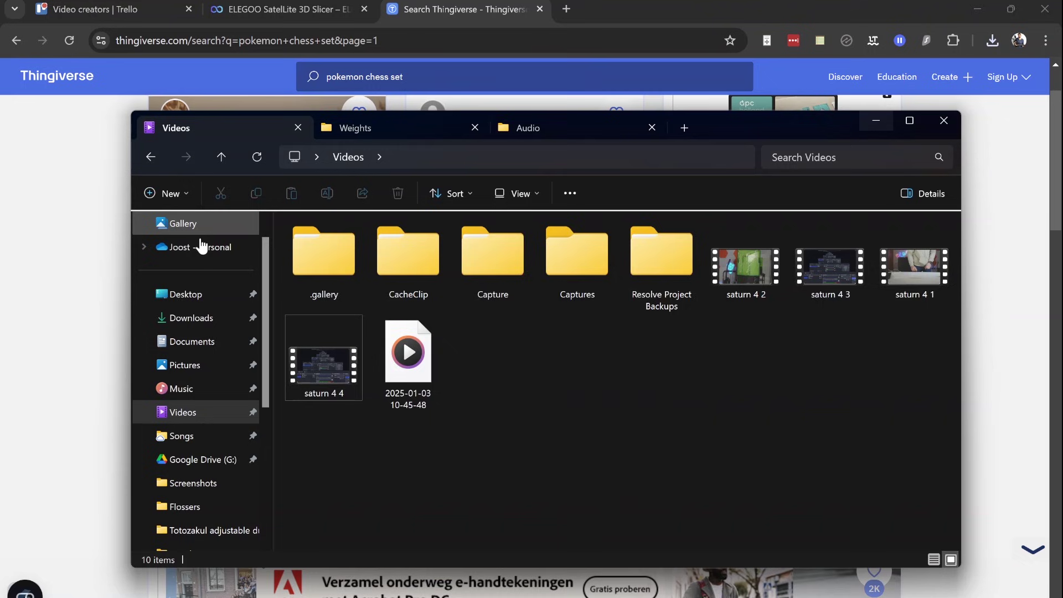
left_click(191, 317)
left_click(324, 279)
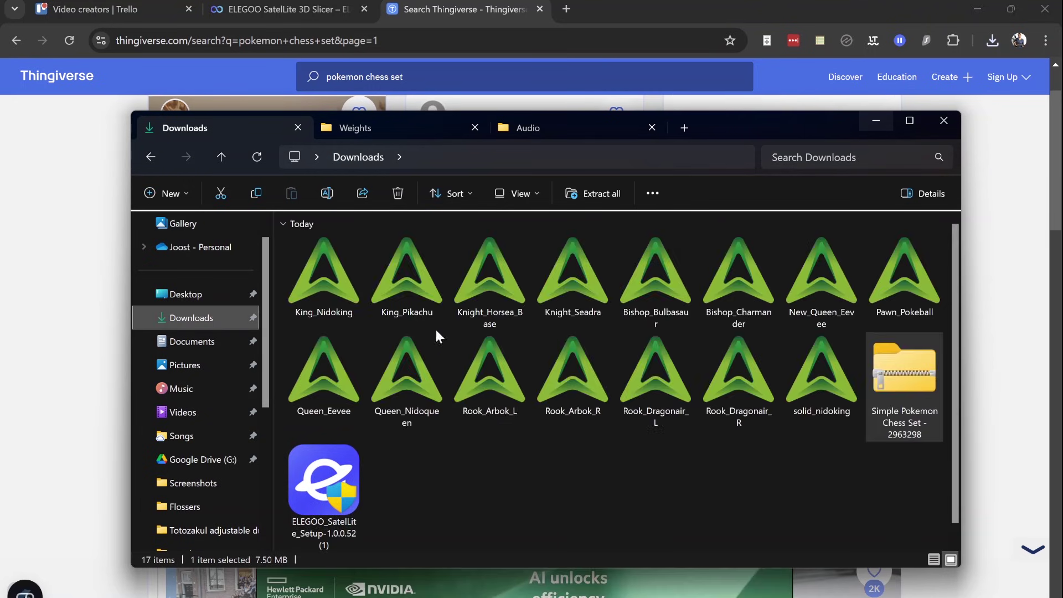
left_click(651, 386)
mouse_move(726, 597)
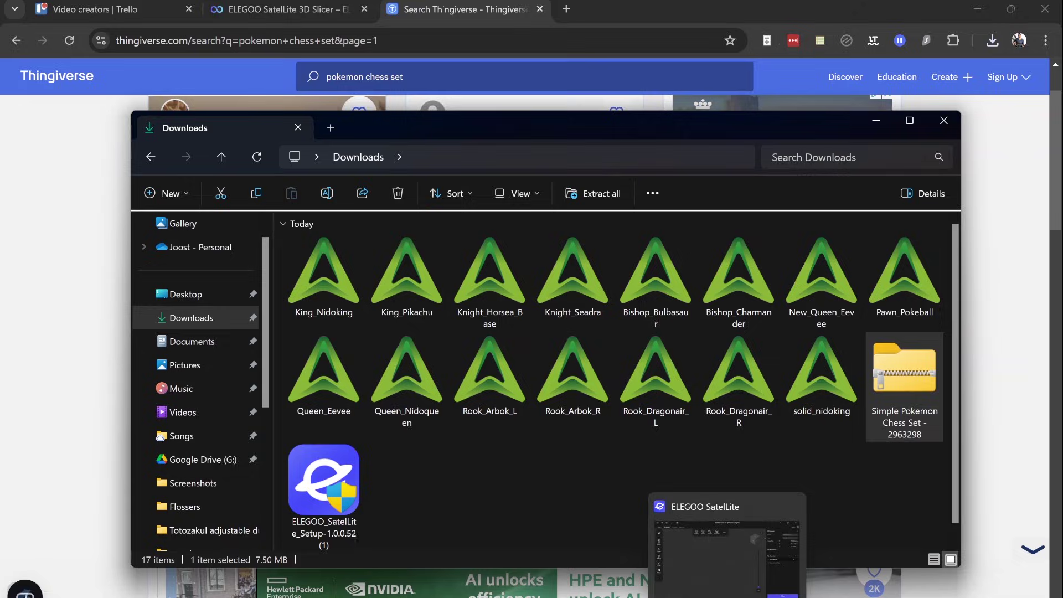
- Start a new empty project in SatelLite, discarding the current unsaved one
left_click(726, 556)
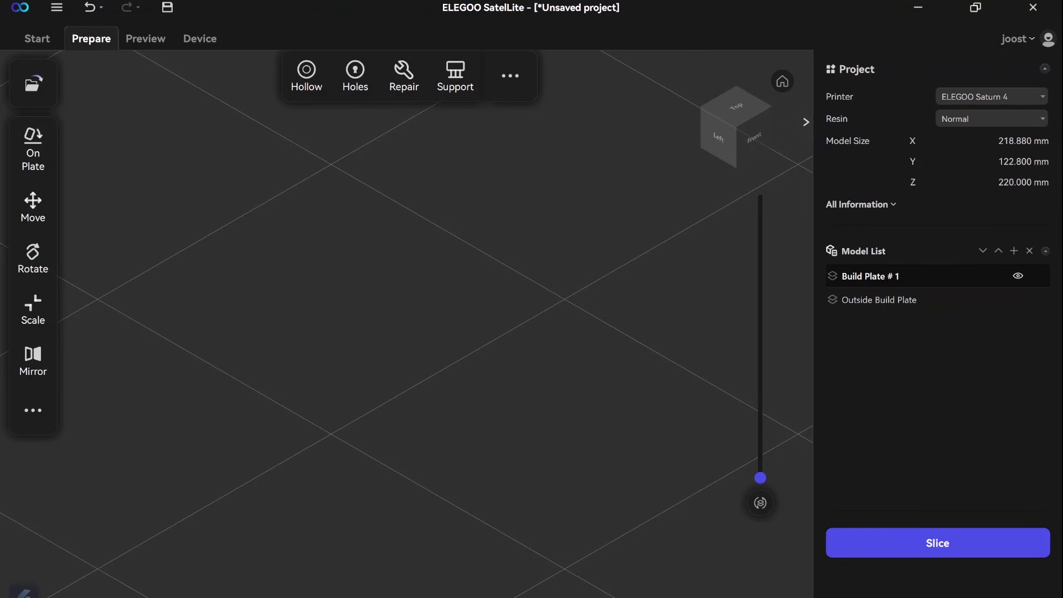
left_click(31, 83)
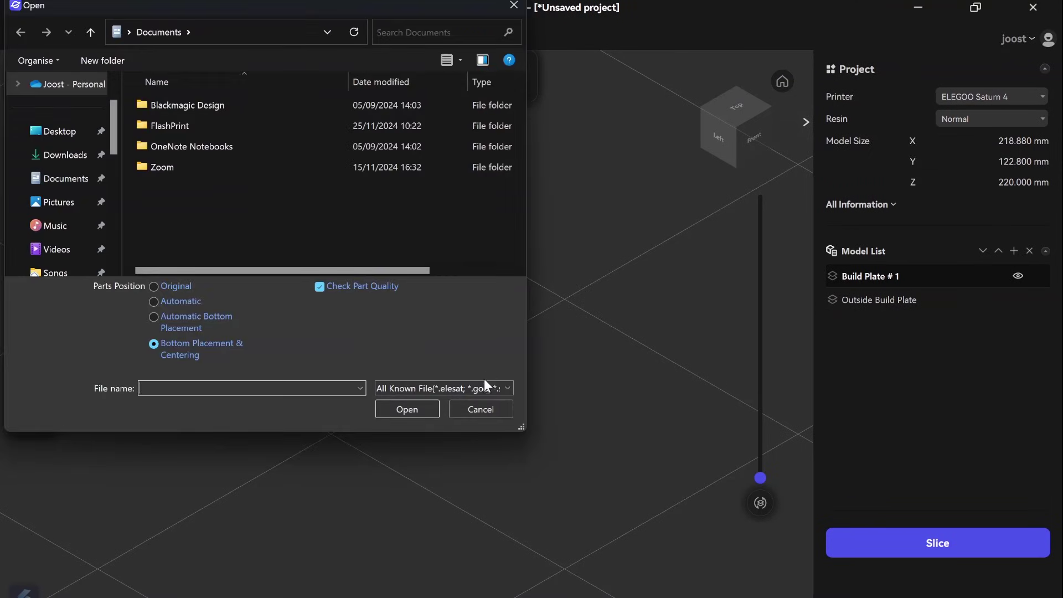
left_click(470, 407)
mouse_move(25, 88)
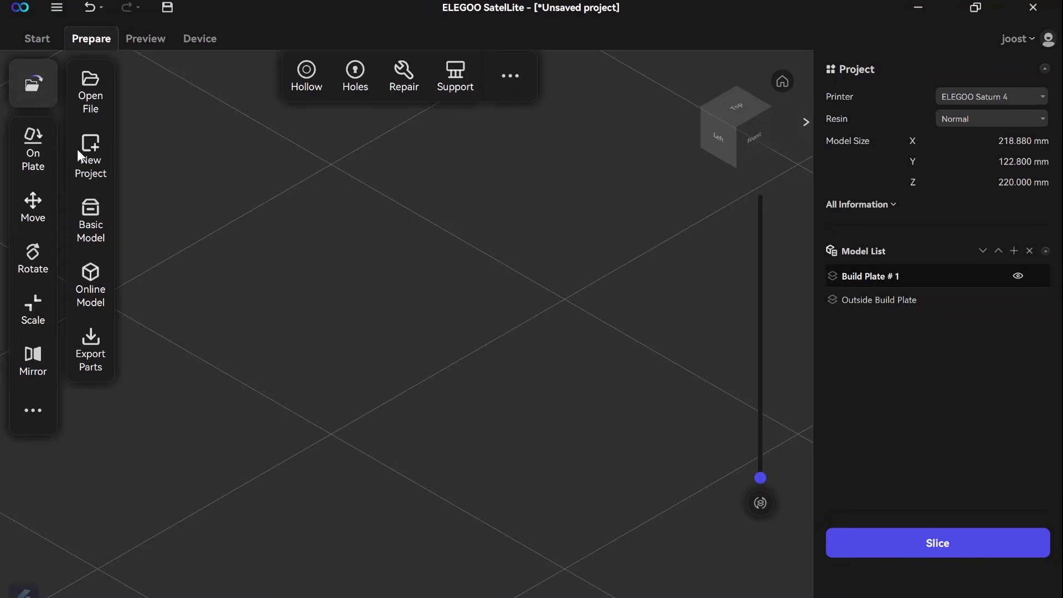
left_click(85, 152)
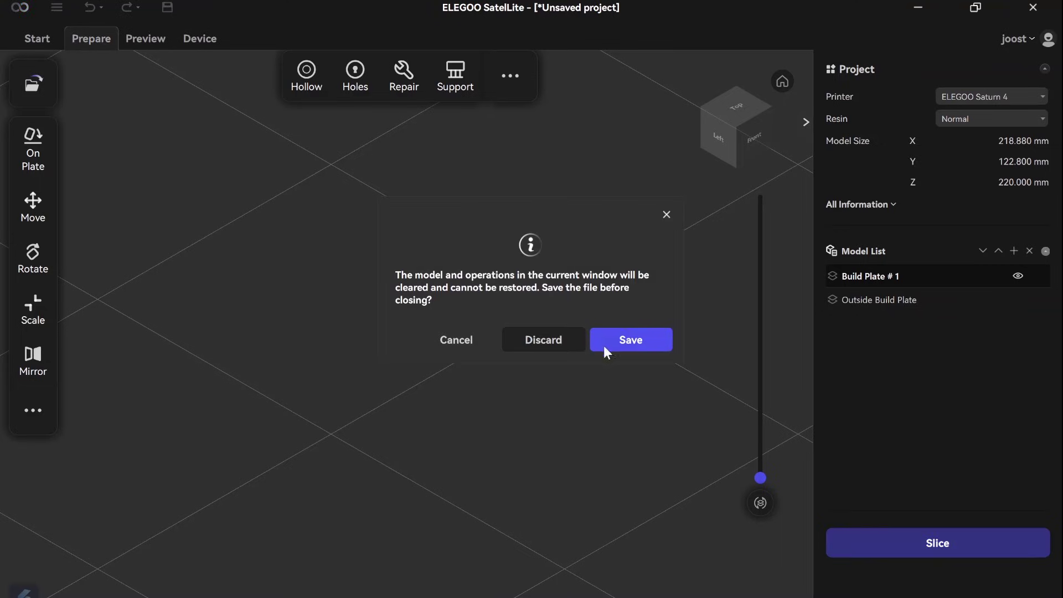
left_click(543, 339)
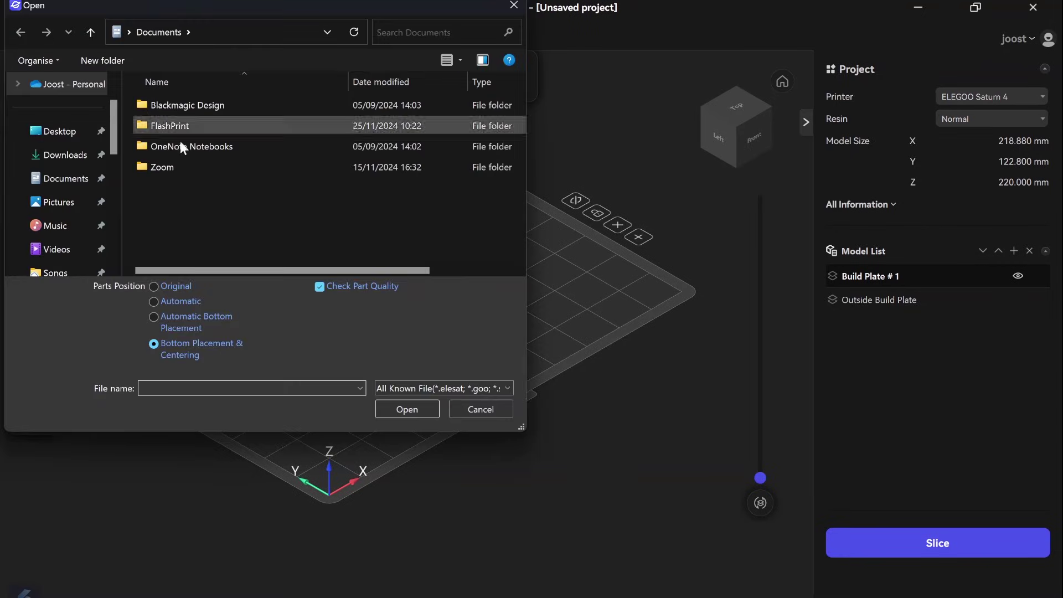
- Import King_Nidoking from Downloads onto the build plate
key("ctrl+o")
left_click(69, 155)
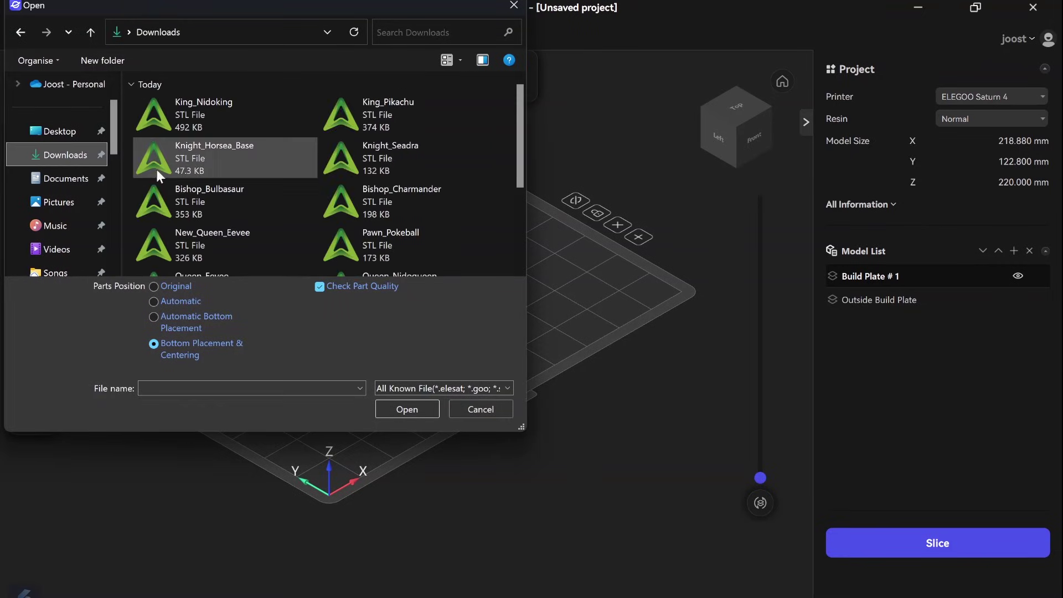
double_click(205, 125)
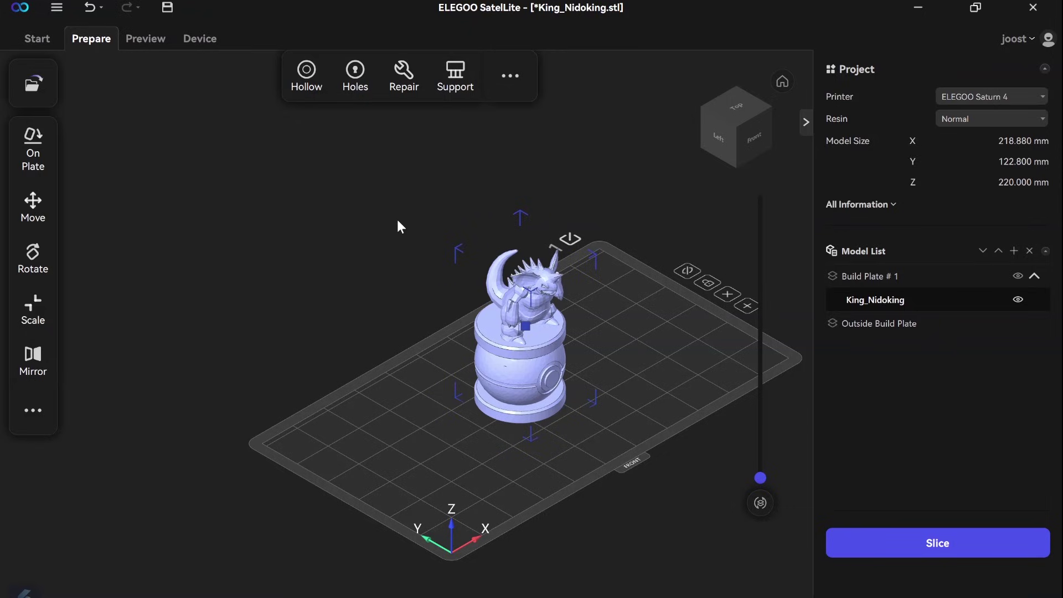
left_click(971, 97)
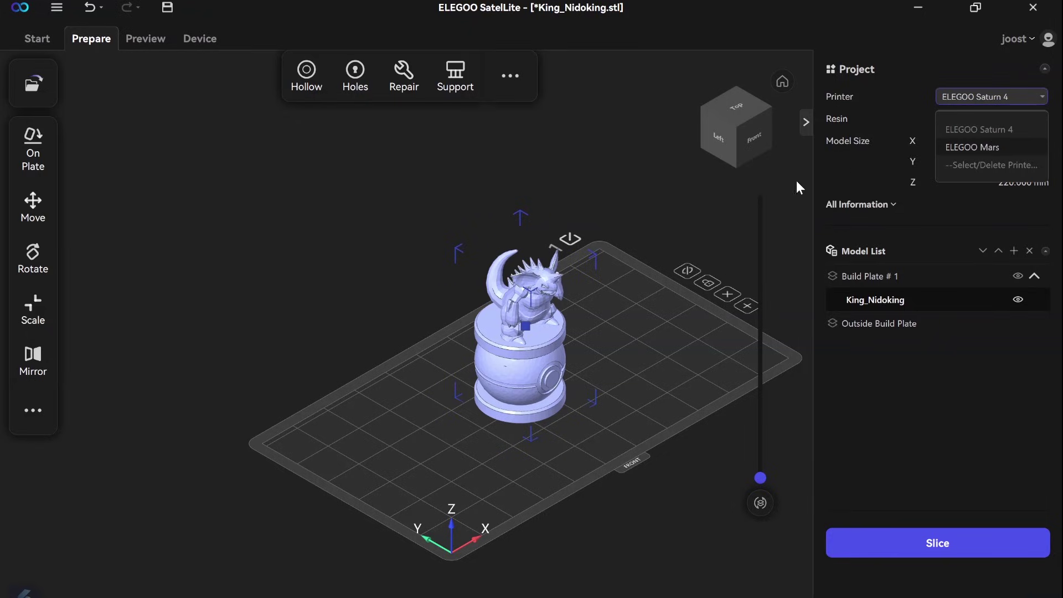
left_click(703, 221)
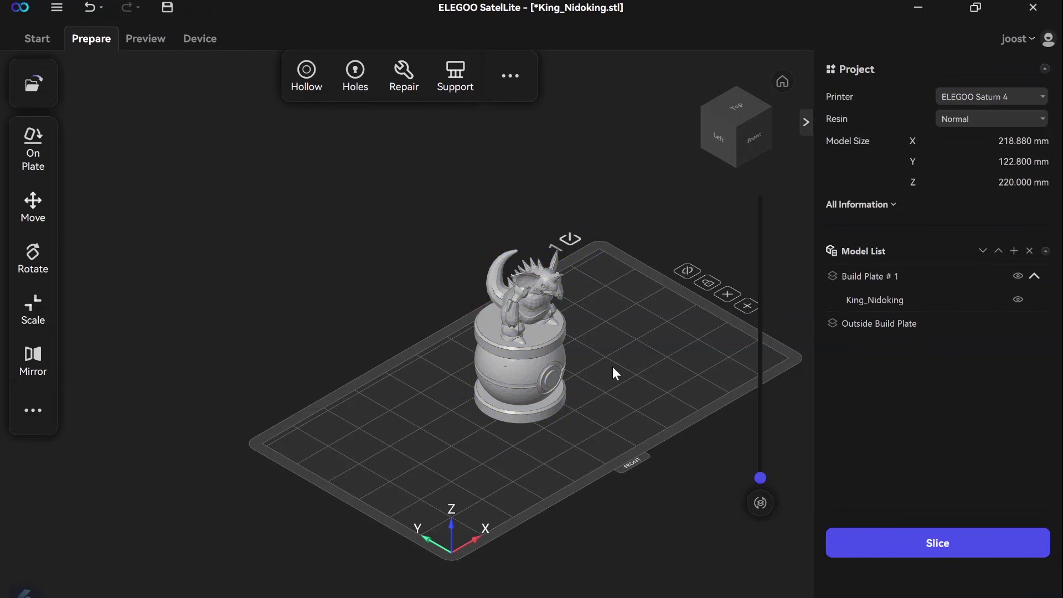
left_click(973, 101)
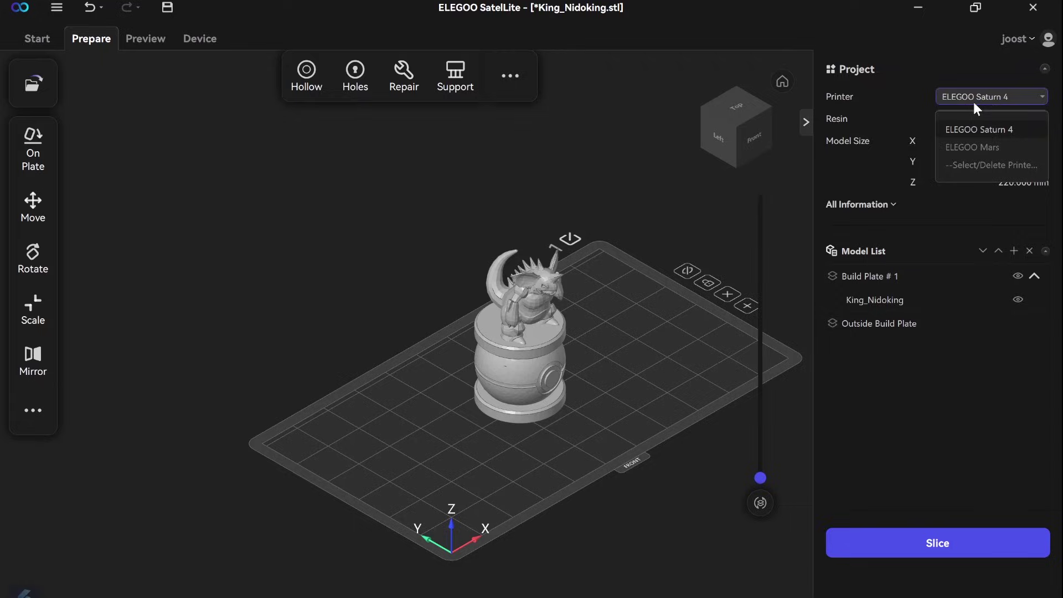
left_click(983, 147)
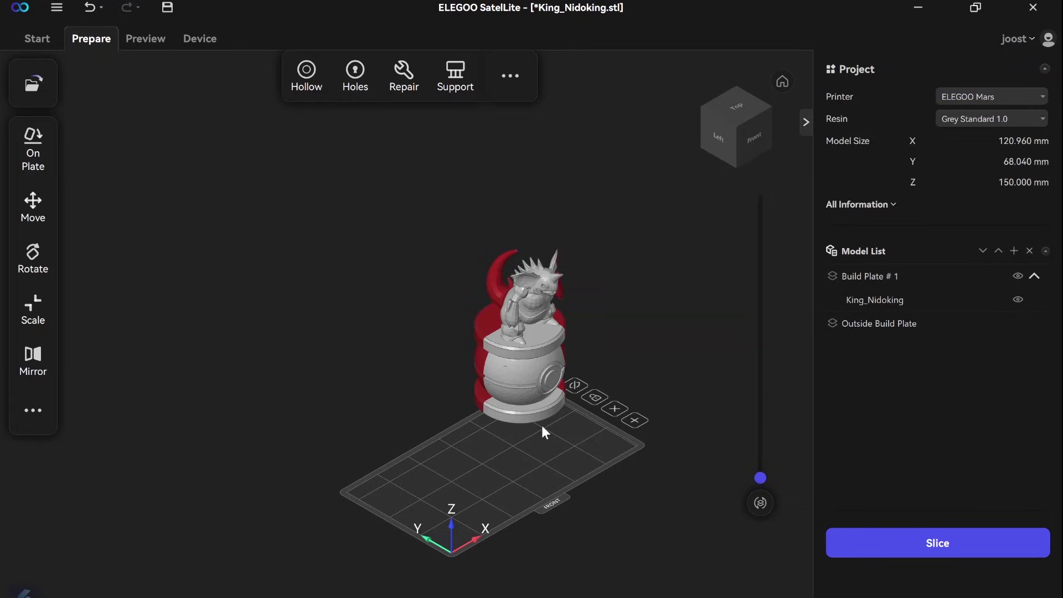
left_click(981, 94)
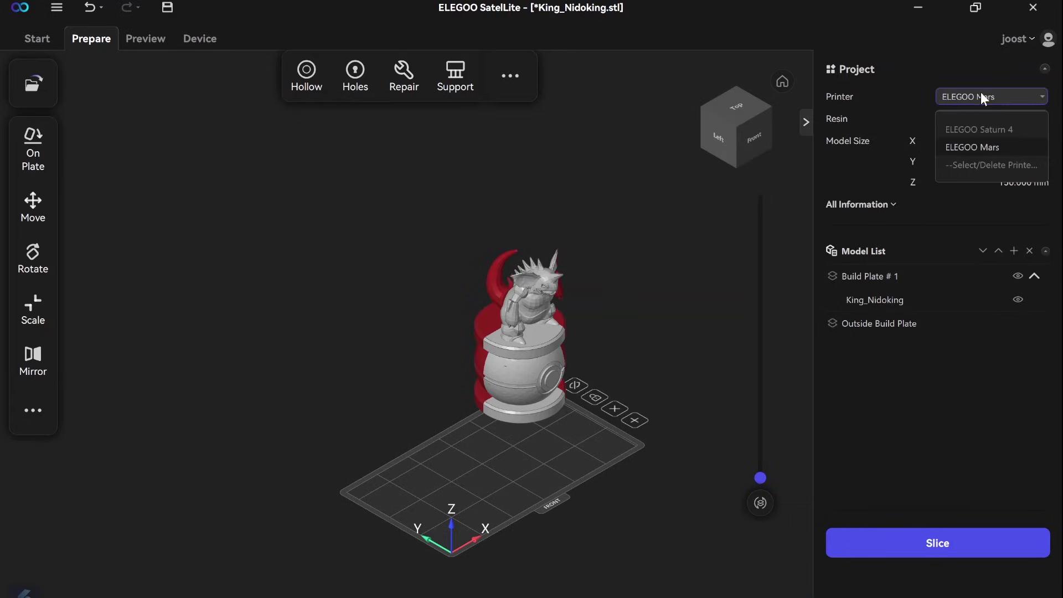
left_click(982, 124)
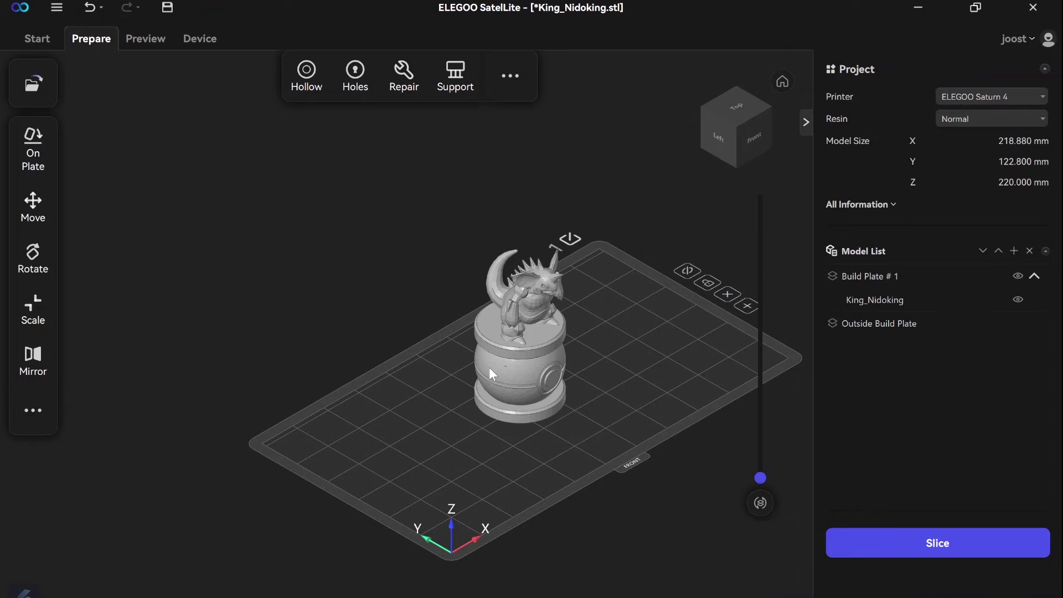
left_click(522, 361)
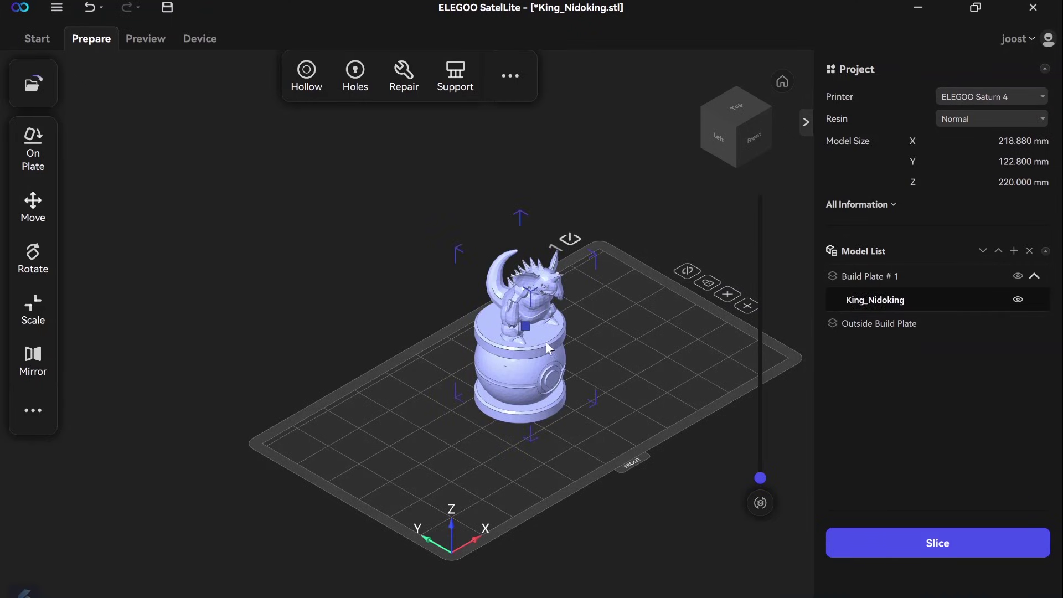
- Scale King_Nidoking uniformly to 20 mm in X Size and apply it
left_click(34, 207)
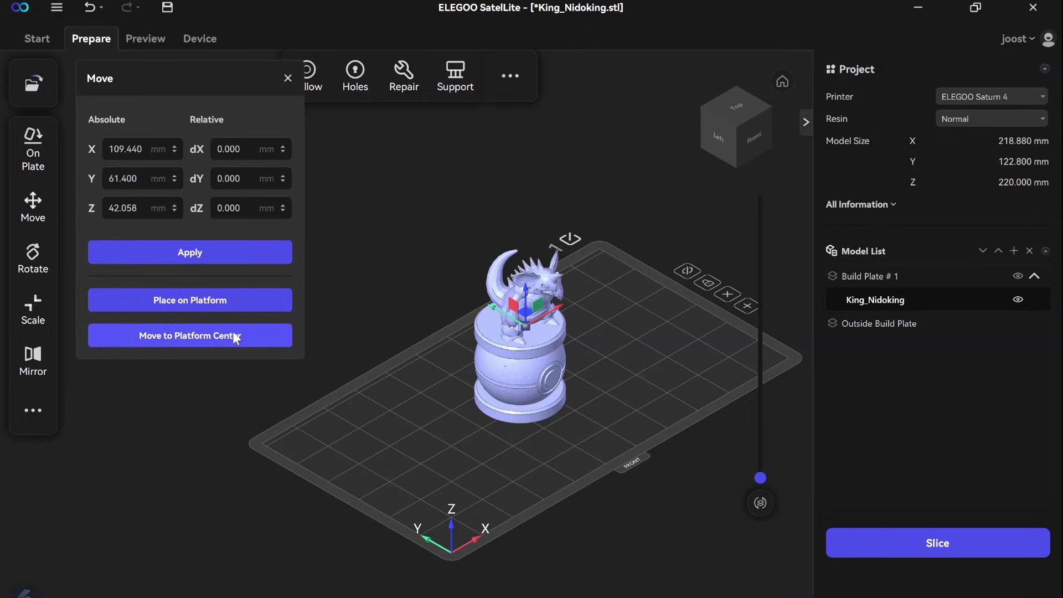
left_click(287, 80)
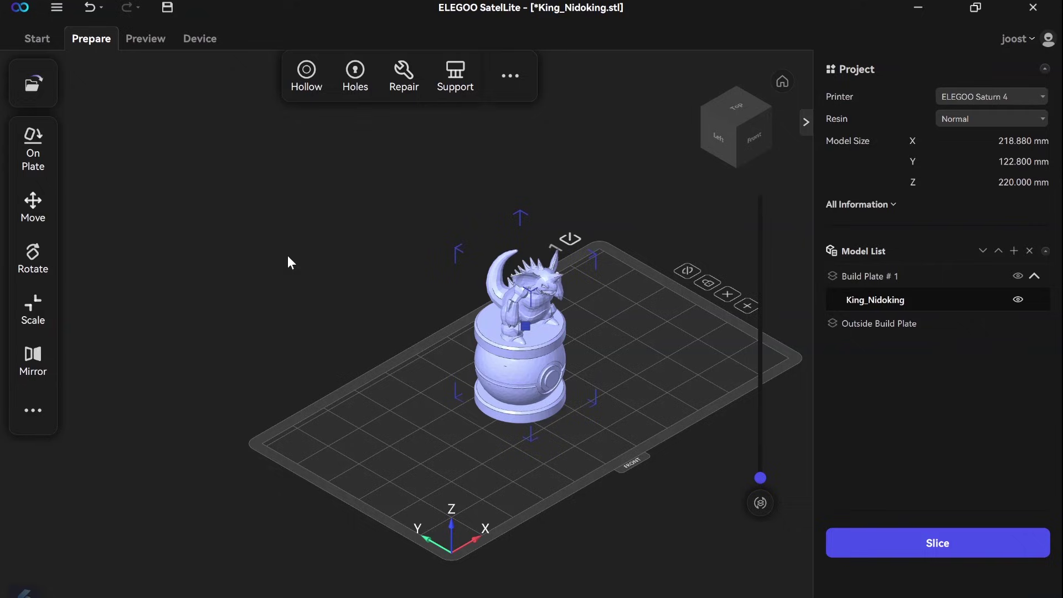
left_click(30, 312)
left_click(30, 312)
left_click(44, 313)
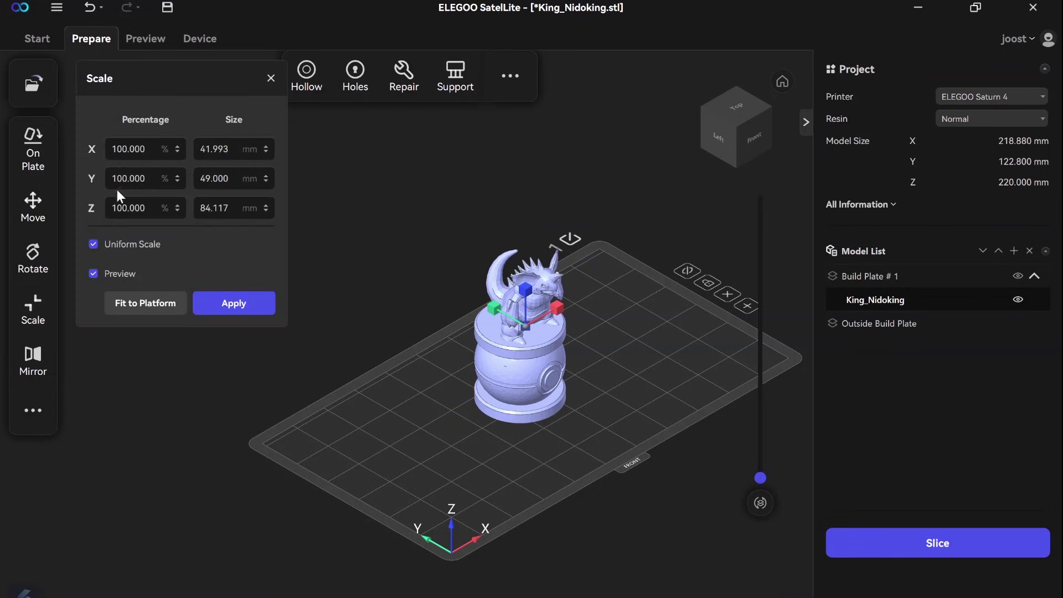
type("20")
key("Return")
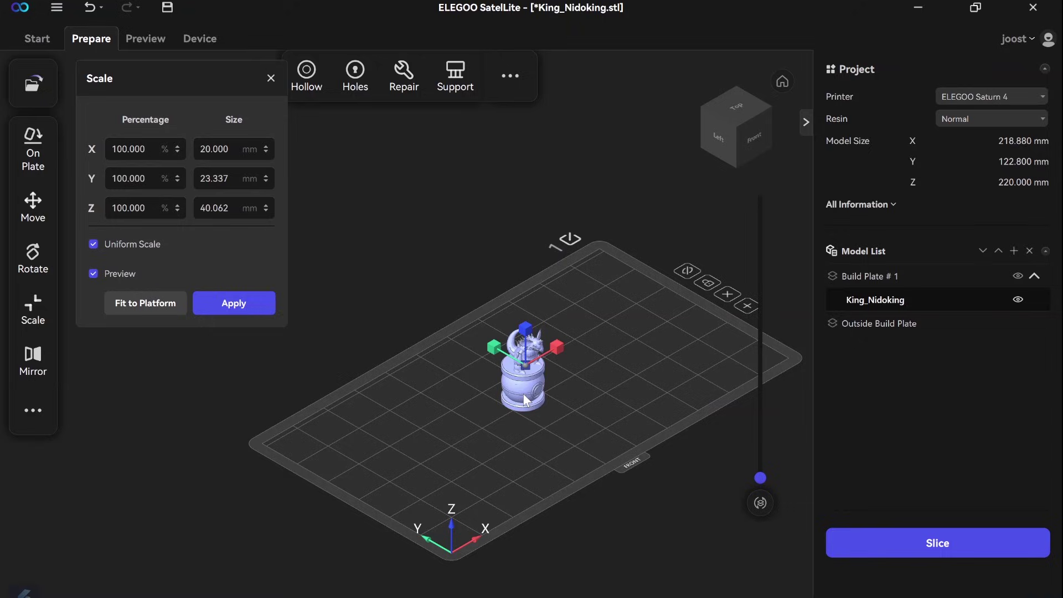
left_click(225, 304)
- Drag Nidoking from the centre to the build plate's left corner
left_click(285, 78)
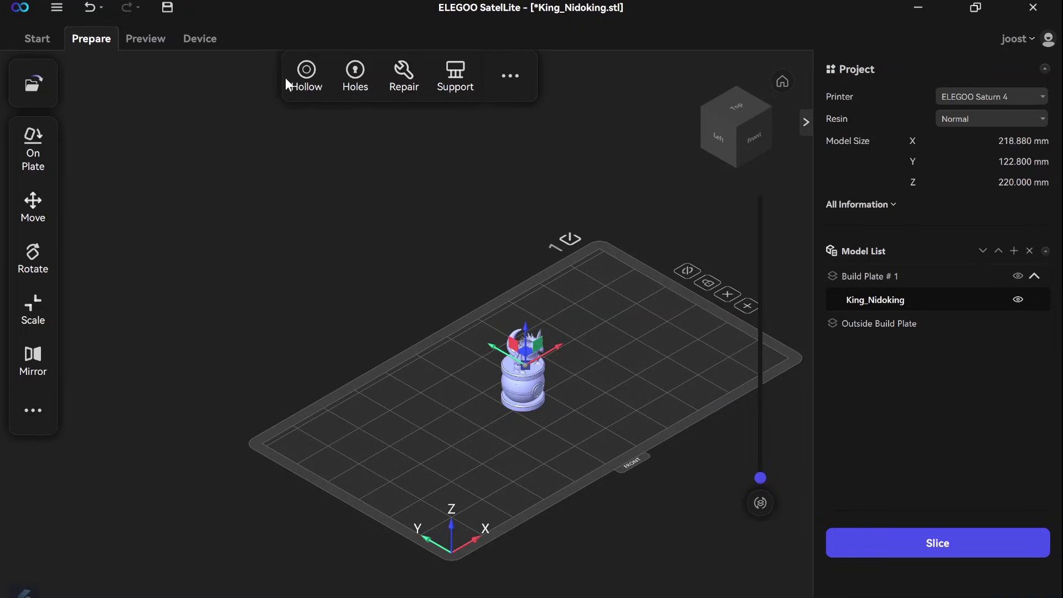
left_click_drag(528, 373, 399, 367)
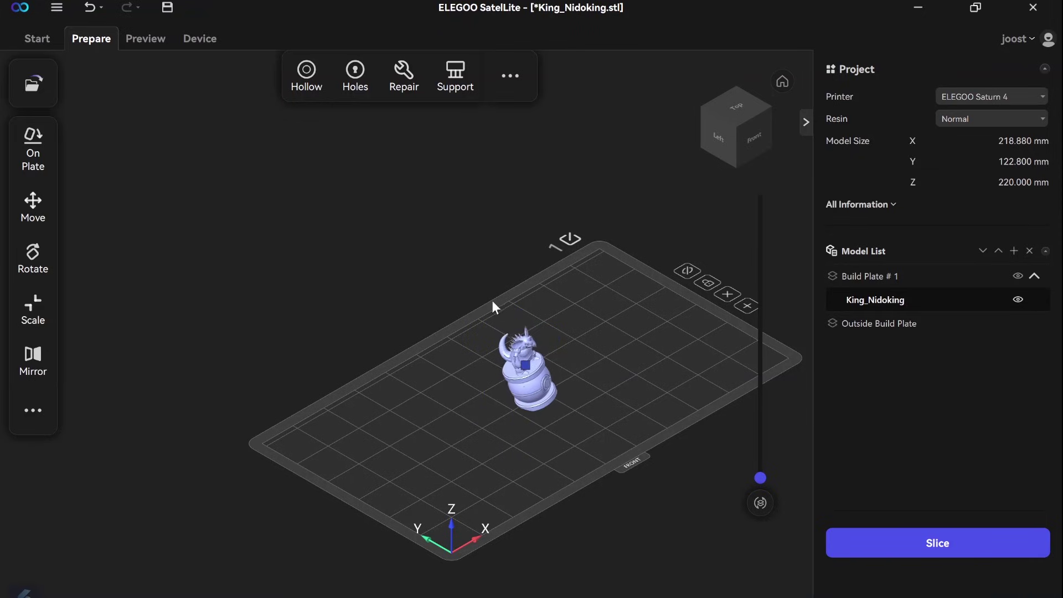
left_click_drag(527, 370, 323, 506)
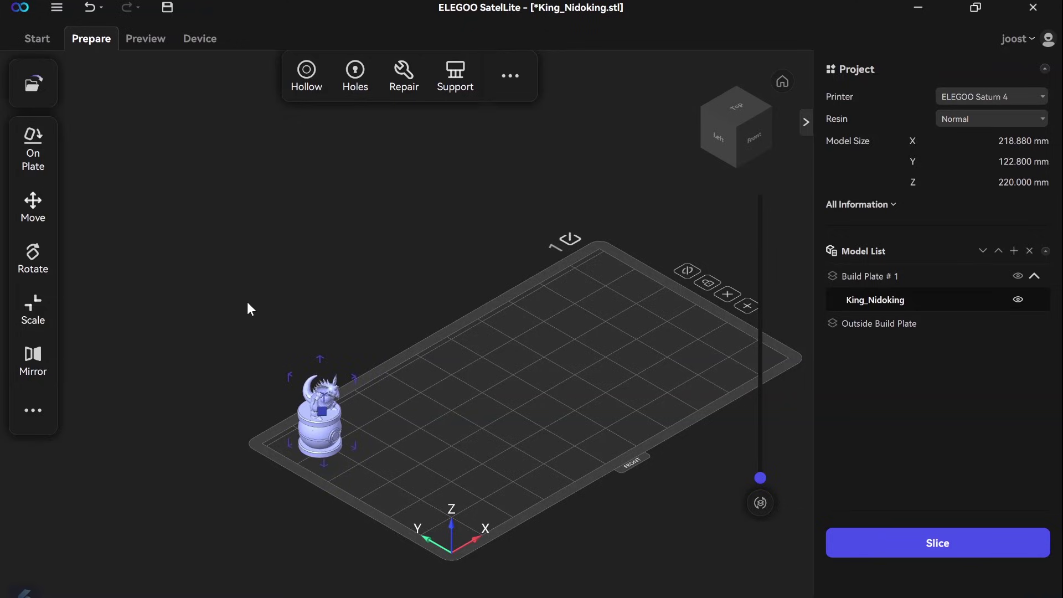
left_click(137, 206)
- Import King_Pikachu from Downloads onto the build plate
left_click(45, 88)
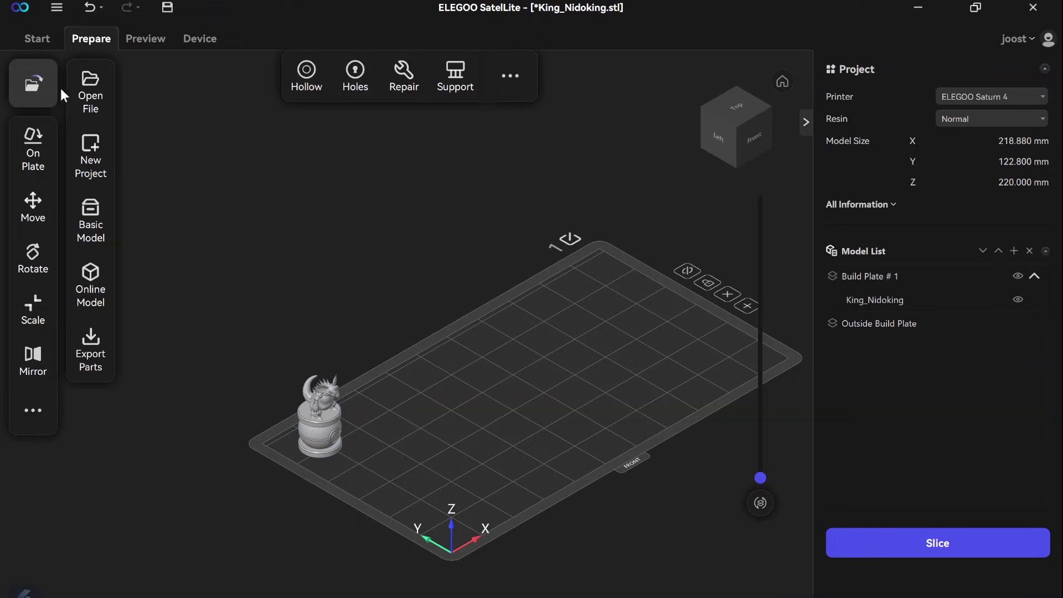
left_click(89, 95)
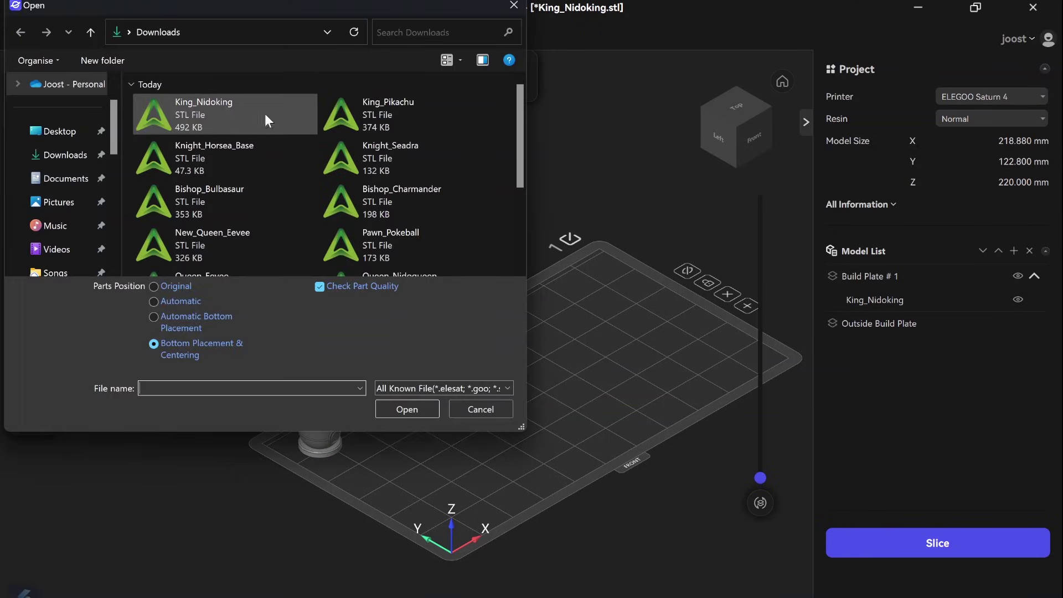
double_click(392, 113)
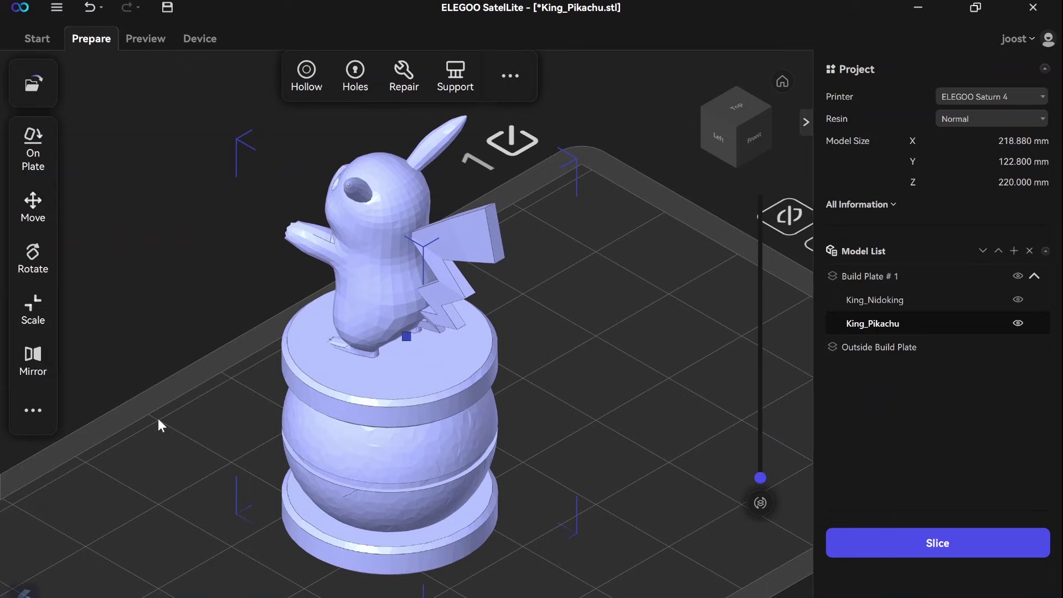
- Scale Pikachu to 20 mm wide and place it beside Nidoking at the left corner
left_click(35, 322)
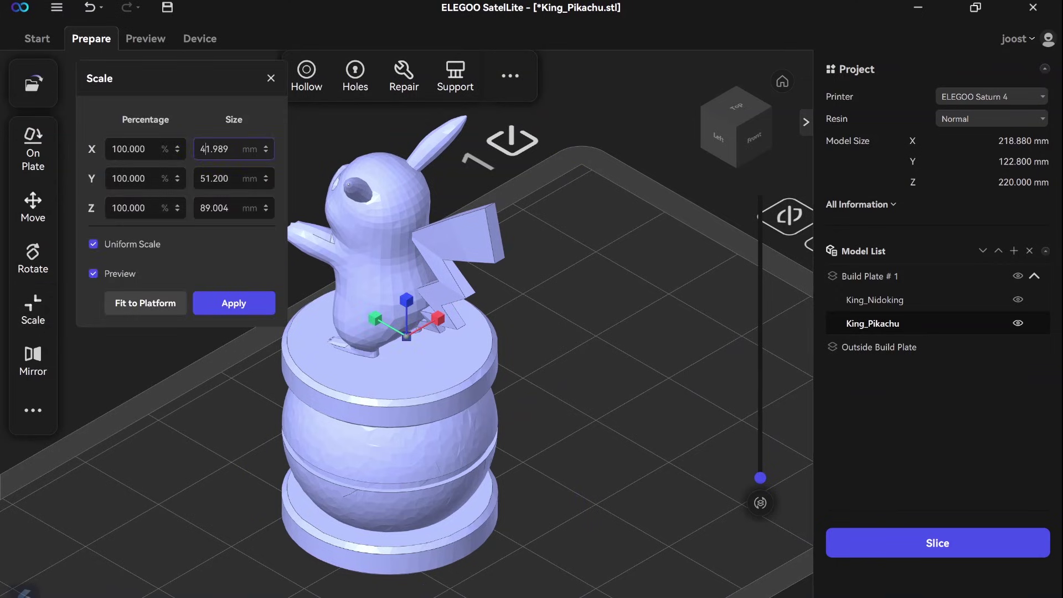
type("20")
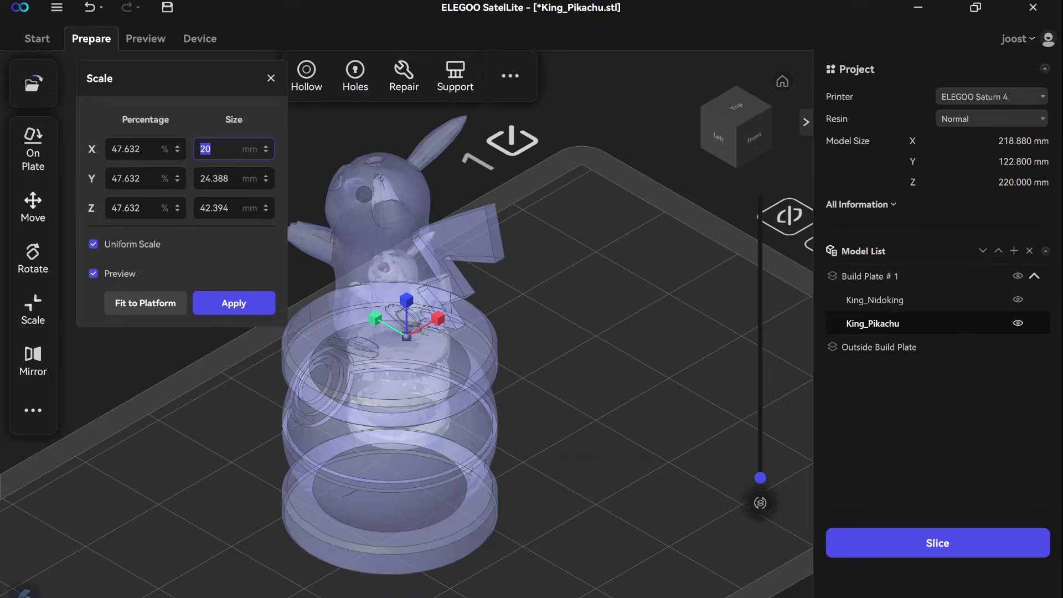
left_click(244, 309)
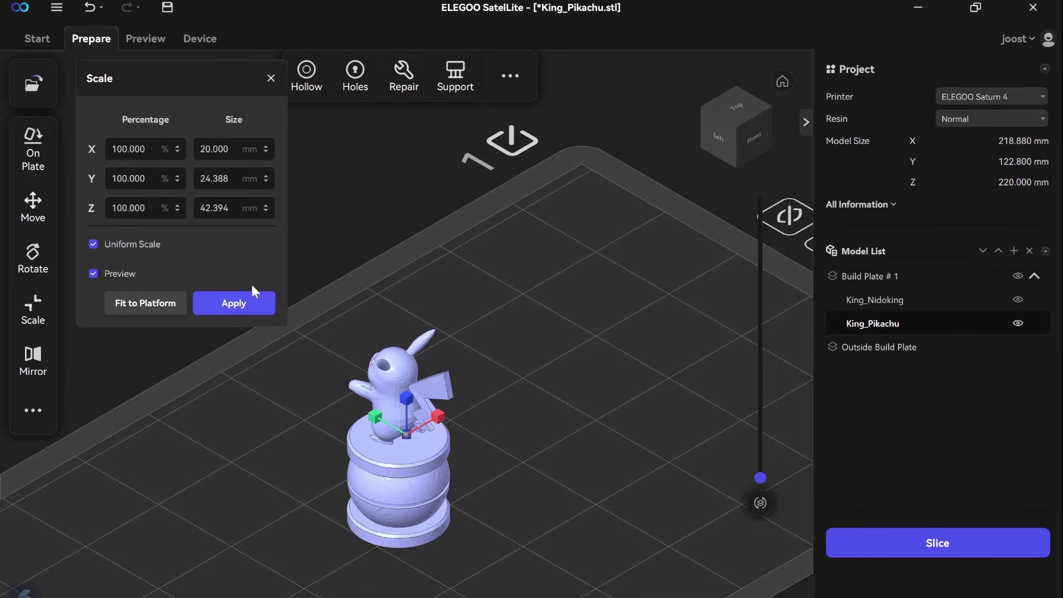
left_click(270, 78)
left_click_drag(357, 403, 132, 471)
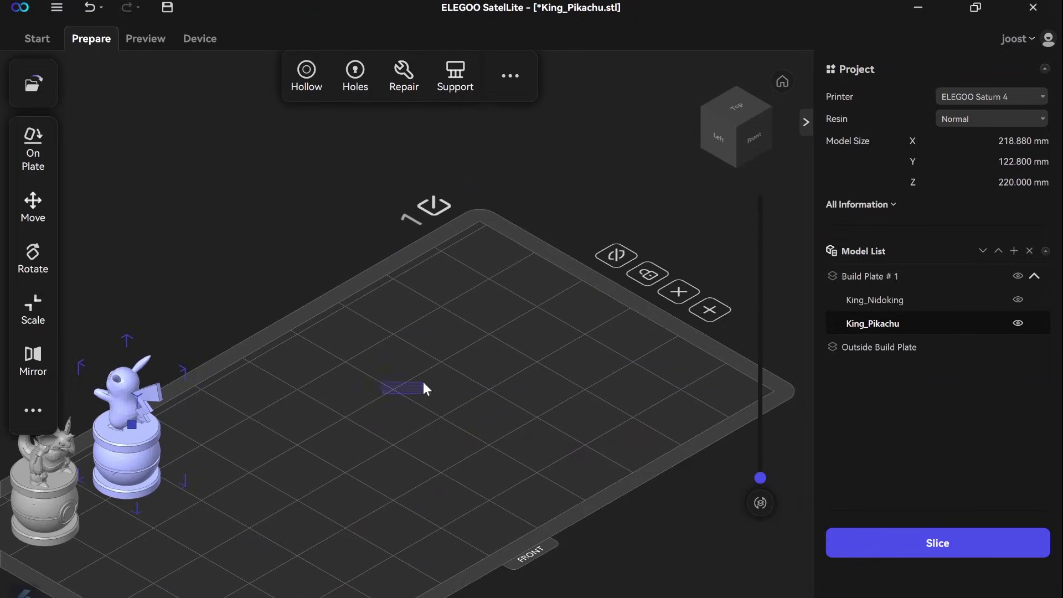
- Import Knight_Horsea_Base onto the plate and set its X size to 15
left_click(36, 92)
left_click(98, 84)
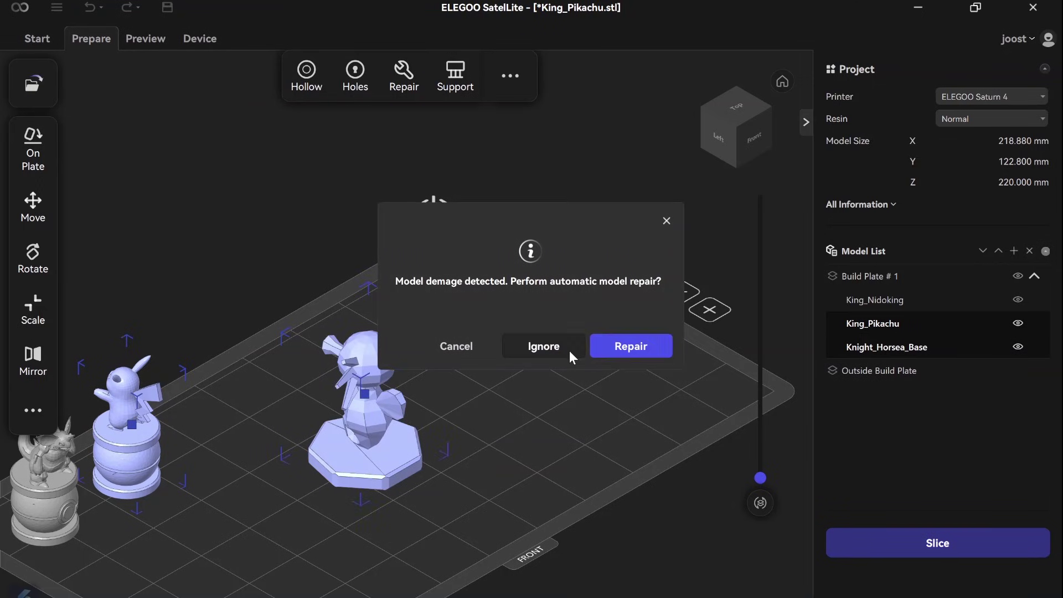
left_click(569, 350)
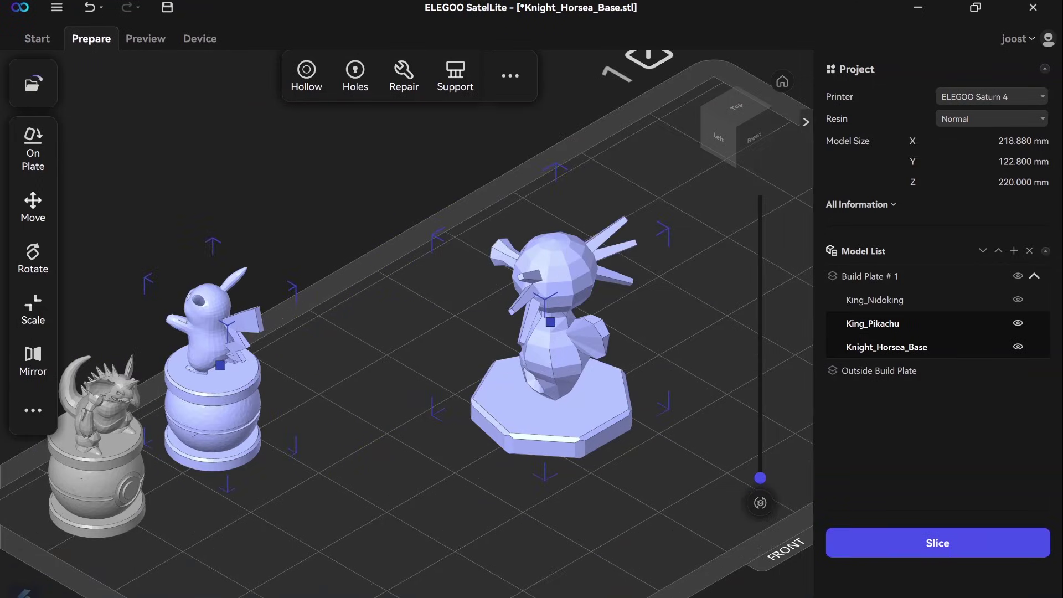
left_click(33, 310)
left_click(547, 374)
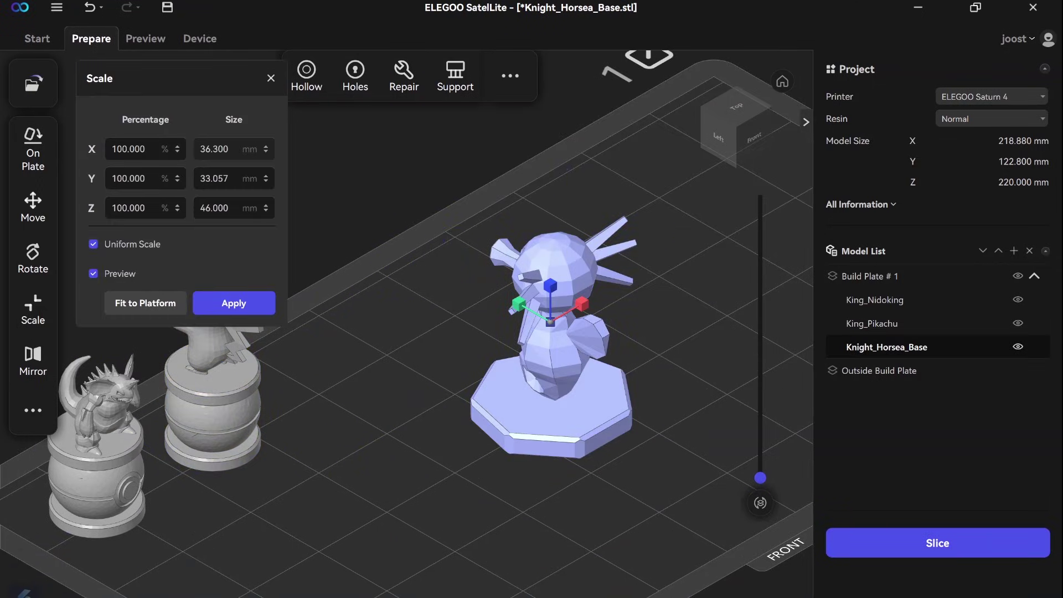
double_click(218, 149)
type("15")
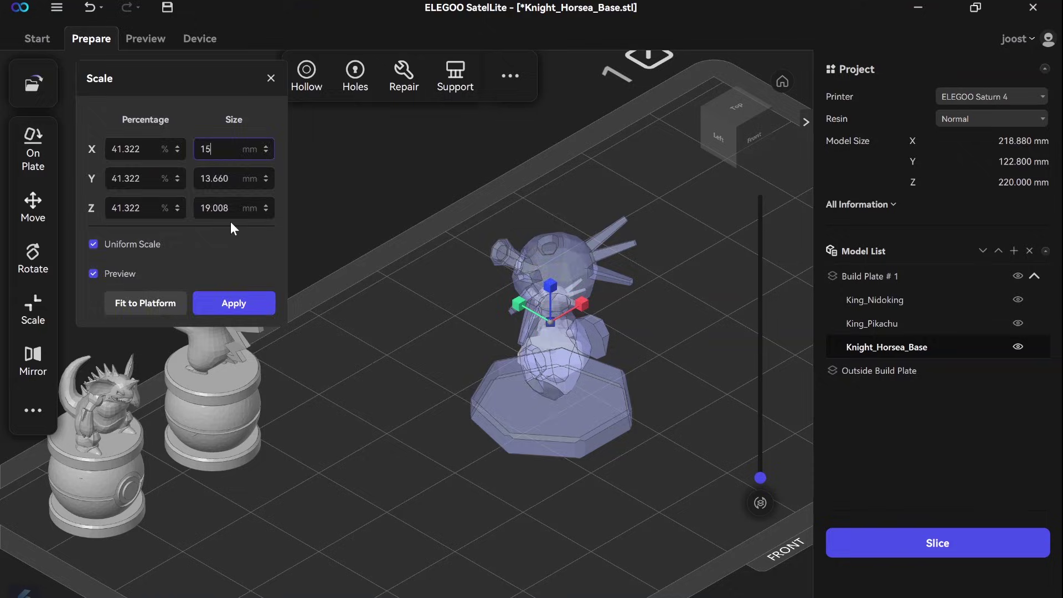
- Scale the Horsea knight to 50%, move it left on the plate, and duplicate it
left_click(33, 84)
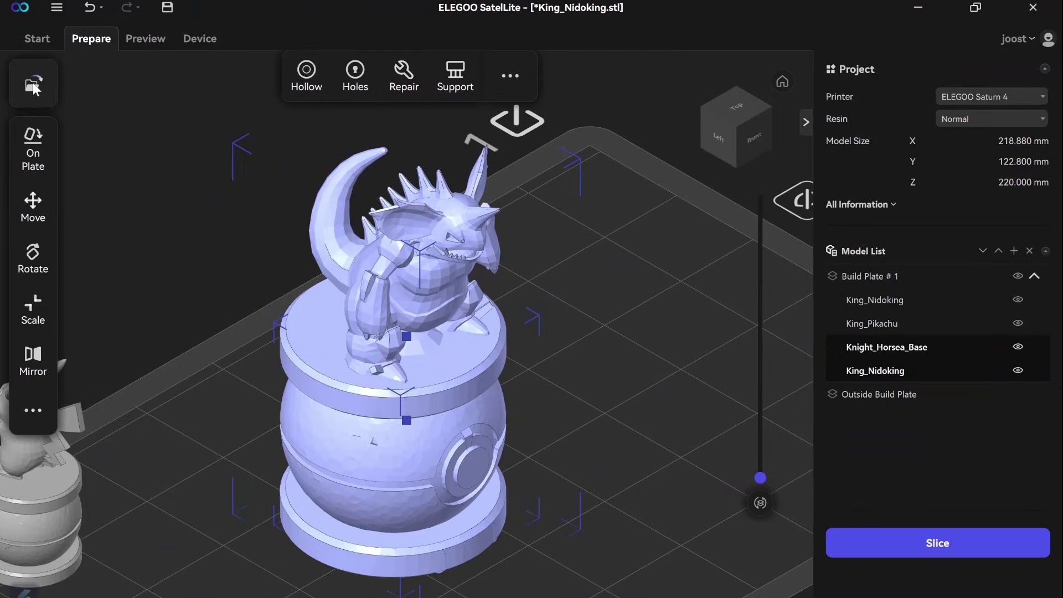
left_click(32, 310)
double_click(133, 149)
type("50")
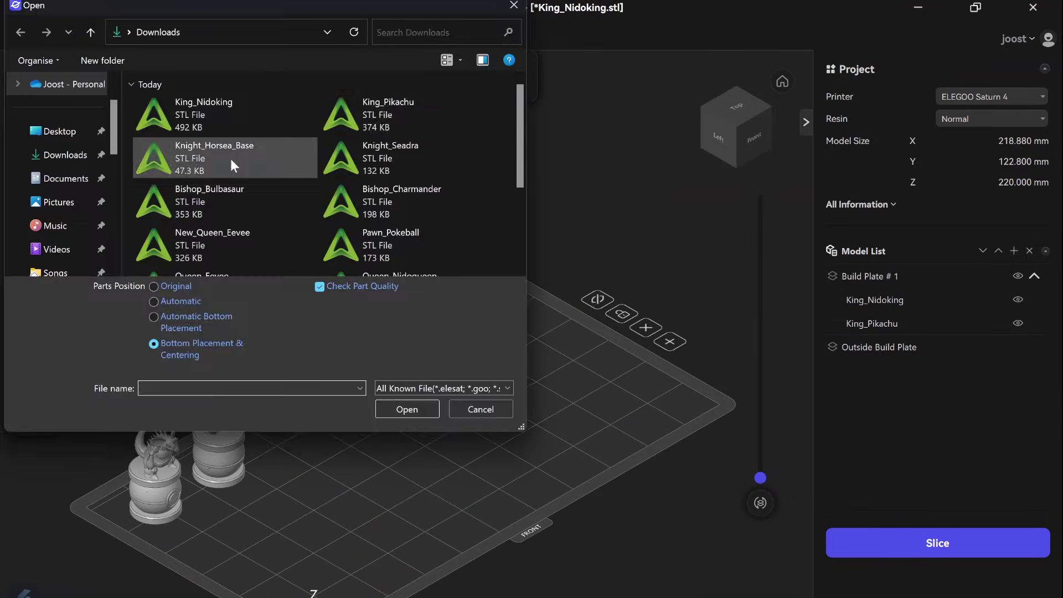
double_click(230, 156)
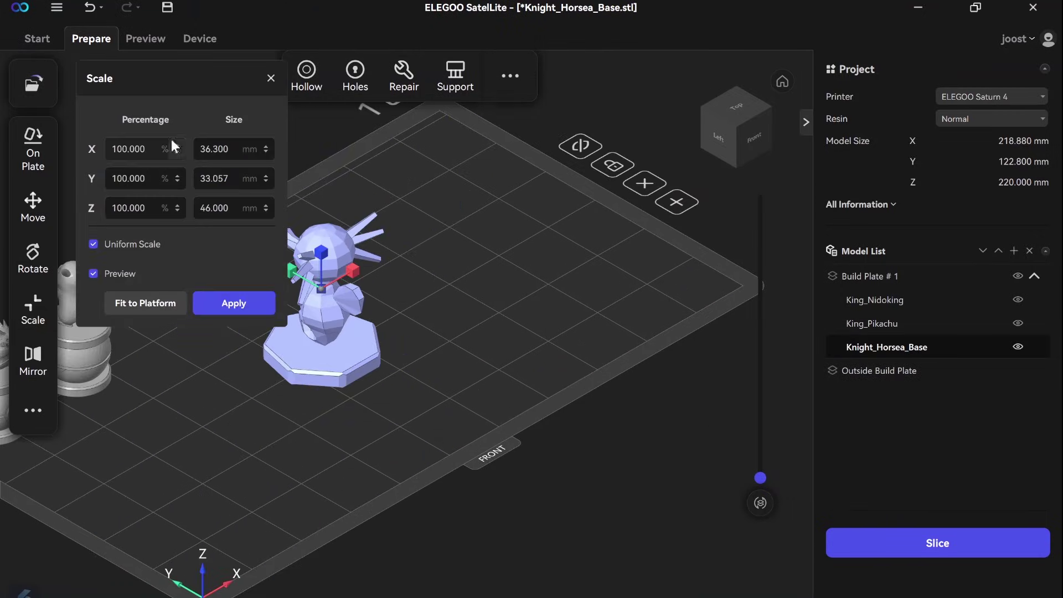
type("50")
left_click(233, 301)
left_click_drag(318, 310, 178, 265)
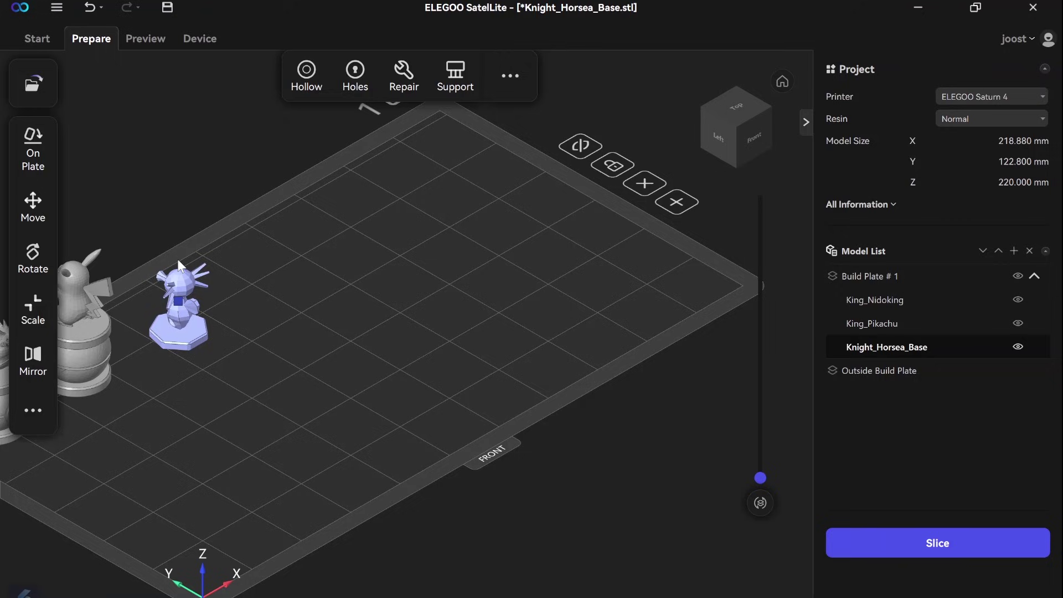
right_click(184, 279)
left_click(221, 295)
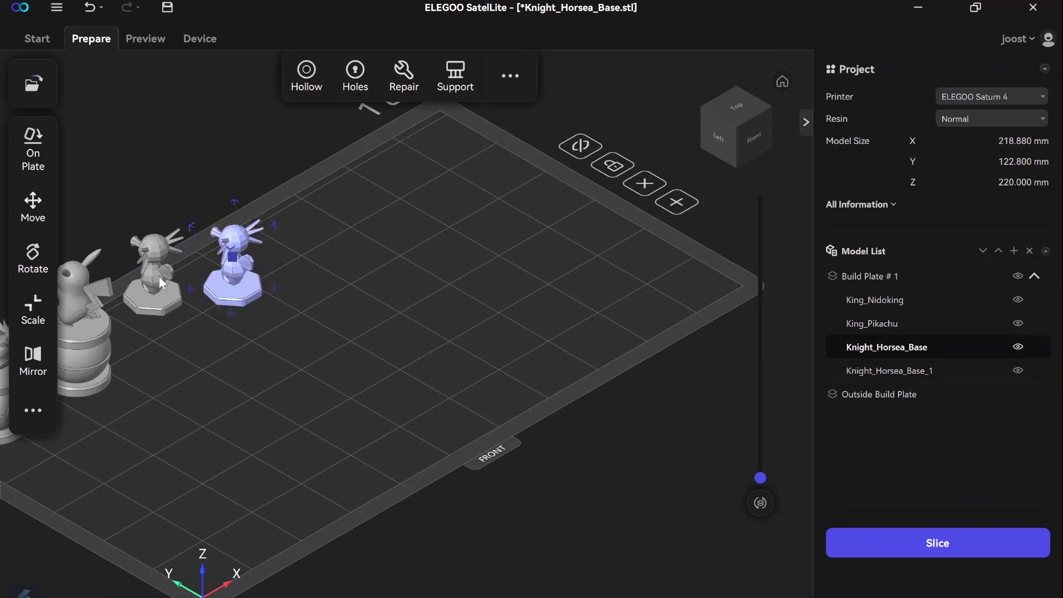
- Load Knight_Seadra, undo and redo its scaling, and duplicate it
left_click(33, 84)
double_click(354, 158)
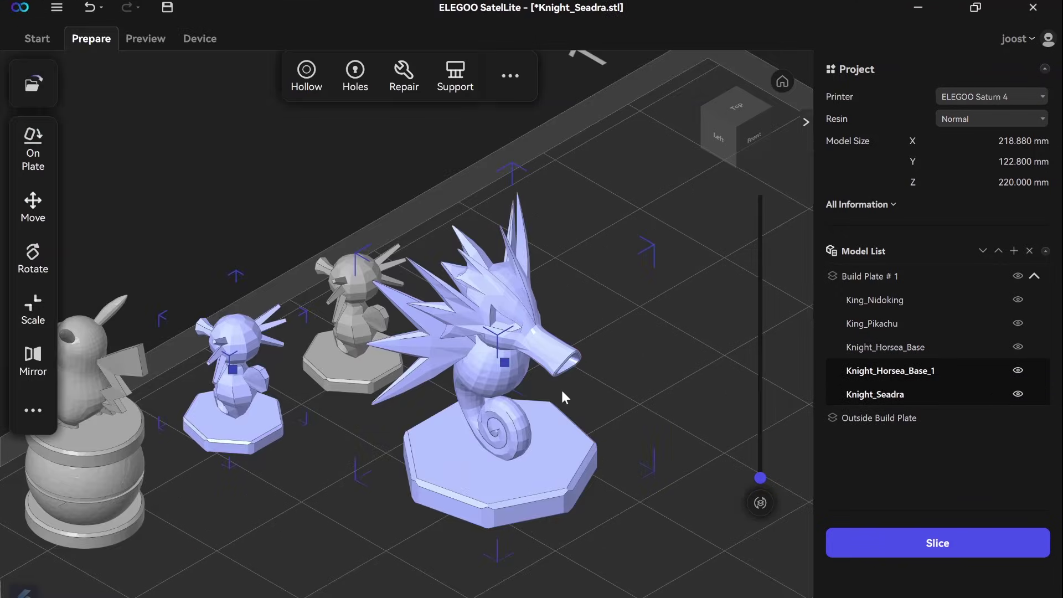
key("ctrl+z")
key("ctrl+z")
key("ctrl+z")
key("ctrl+z")
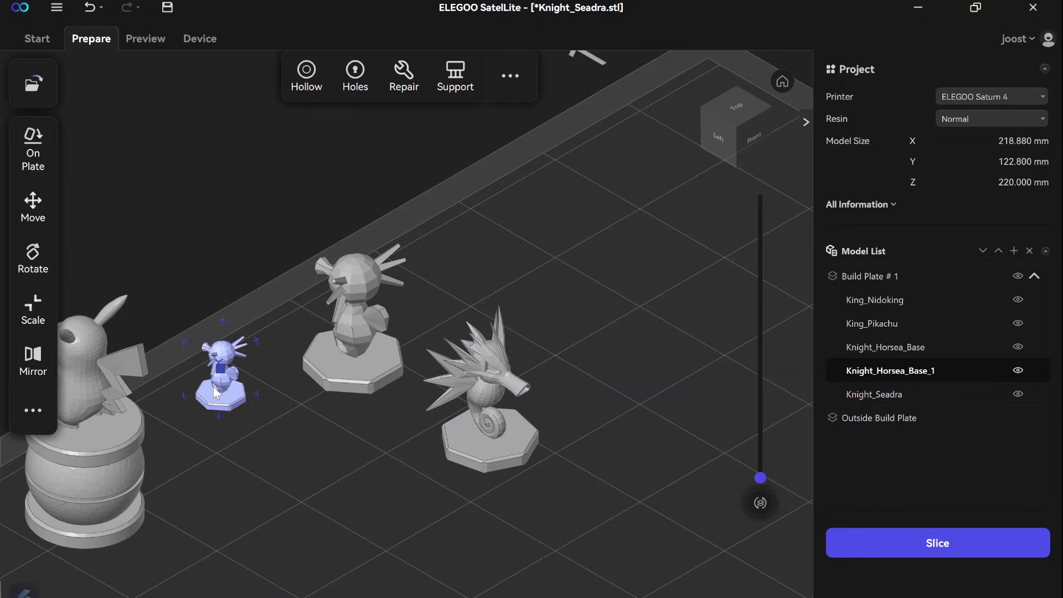
key("ctrl+y")
key("ctrl+y")
key("ctrl+y")
key("ctrl+y")
right_click(484, 145)
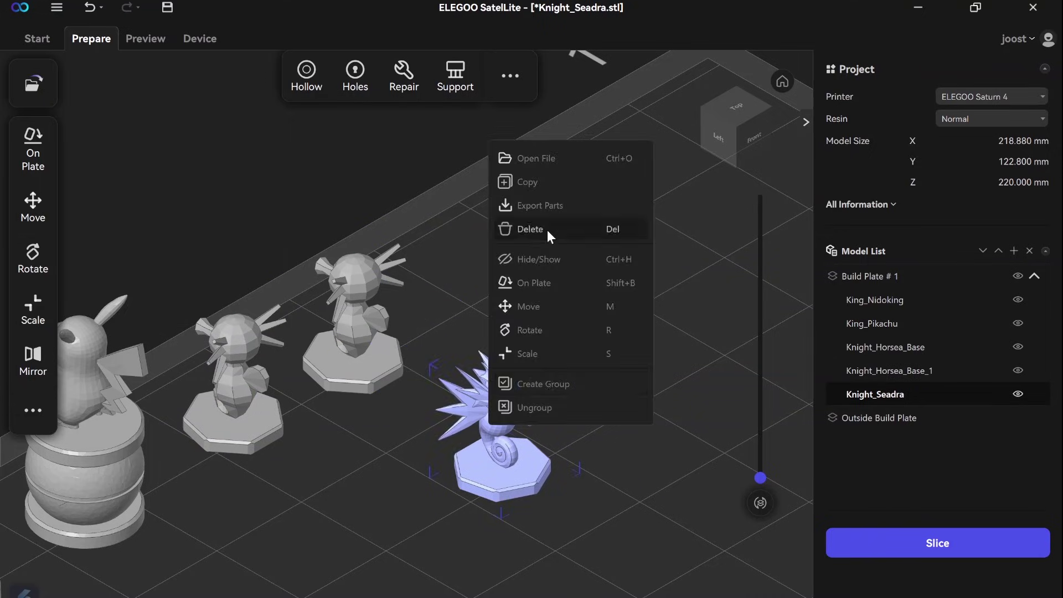
left_click(499, 168)
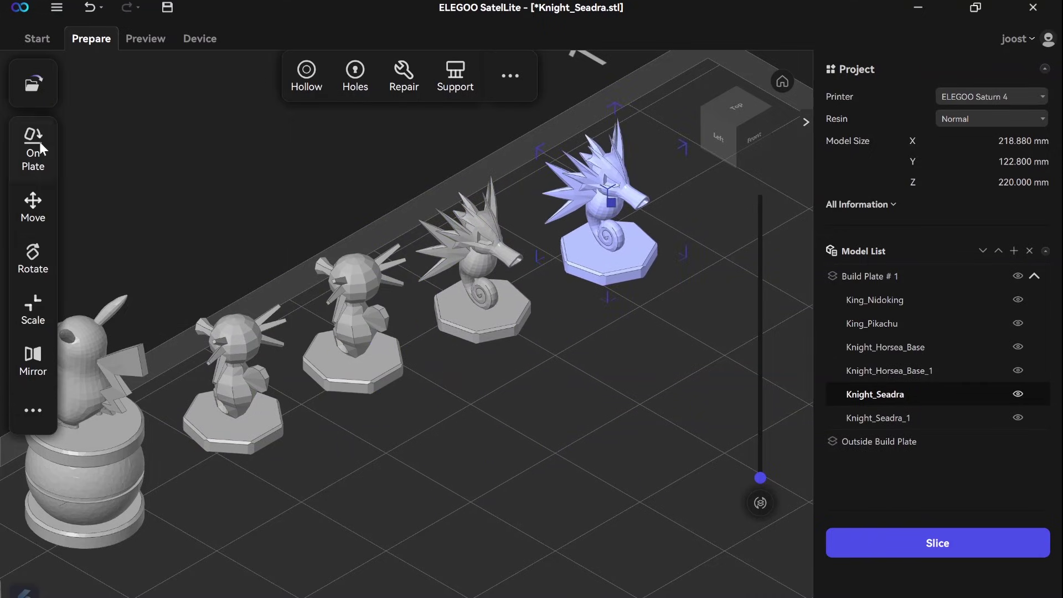
- Load Bishop_Bulbasaur, scale it to 50%, duplicate it, and move the copy up the plate
left_click(33, 84)
double_click(251, 212)
left_click(33, 310)
left_click(145, 147)
type("50")
key("Return")
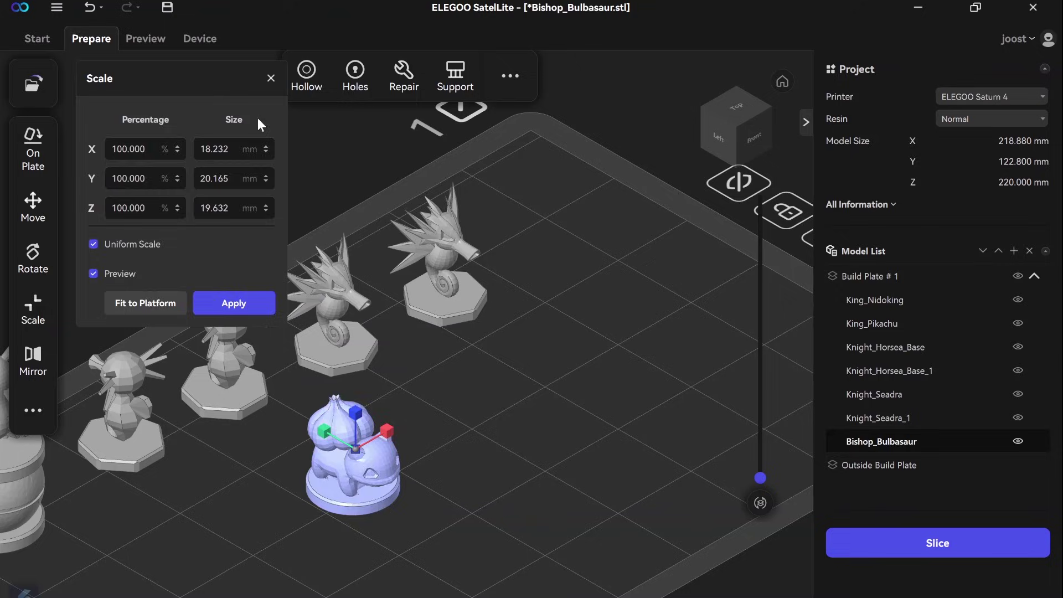
right_click(384, 453)
left_click(404, 214)
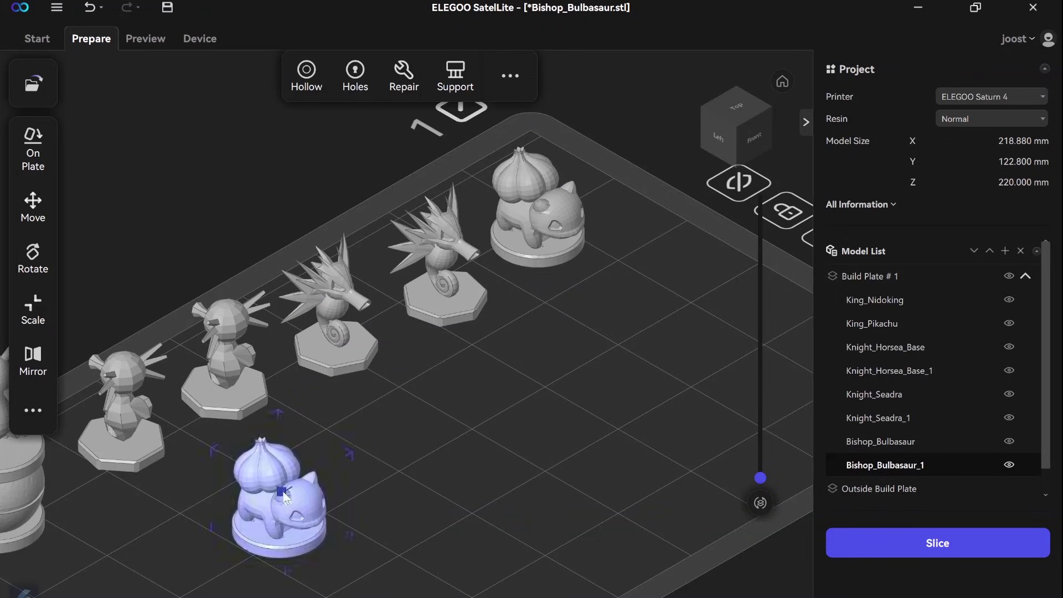
left_click_drag(652, 325, 652, 242)
- Delete a selected model and open Knight_Seadra from the Simple Pokemon Chess Set page
left_click(34, 84)
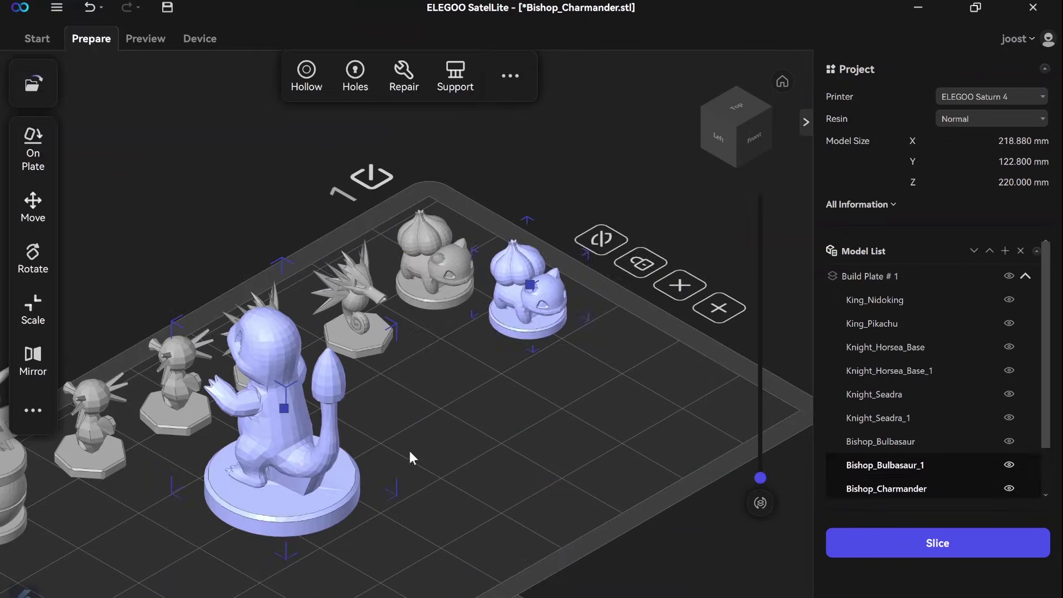
key("Delete")
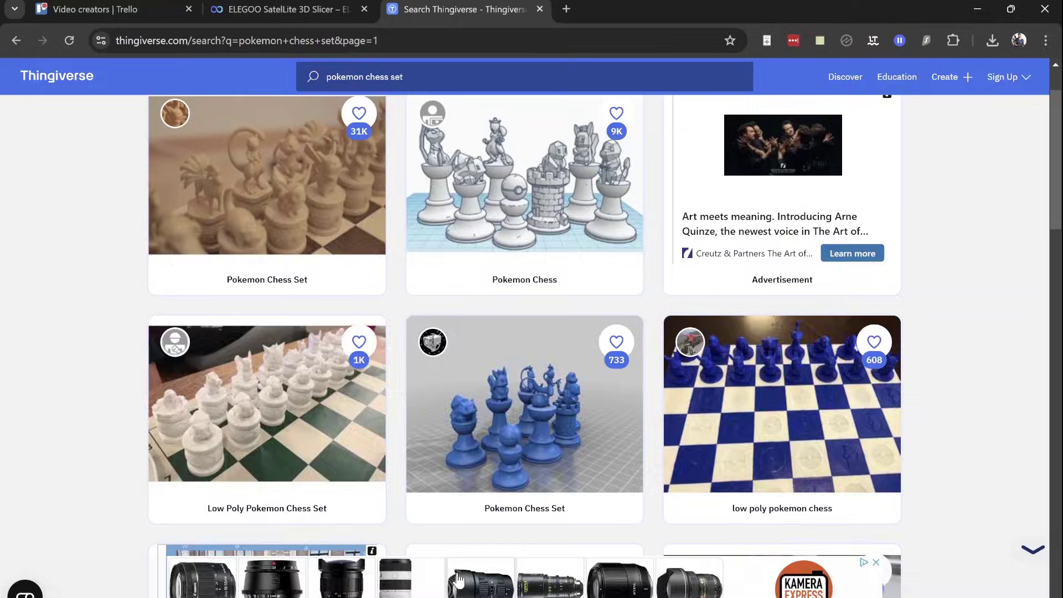
scroll(505, 365, "down", 5)
left_click(505, 365)
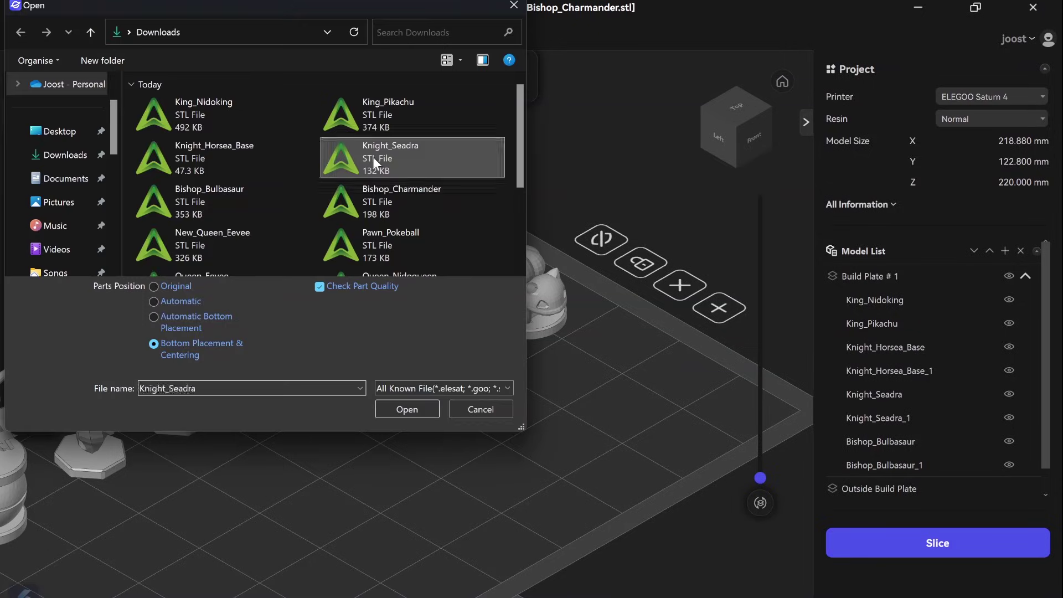
left_click(410, 406)
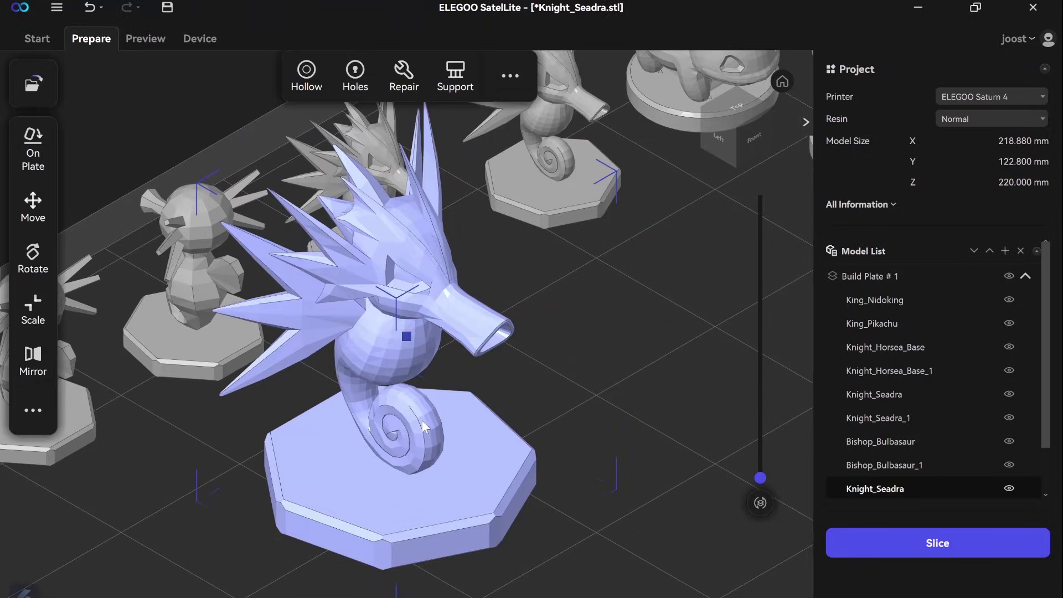
- Delete the extra model, then slice the arranged chess set
key("Delete")
left_click(609, 382)
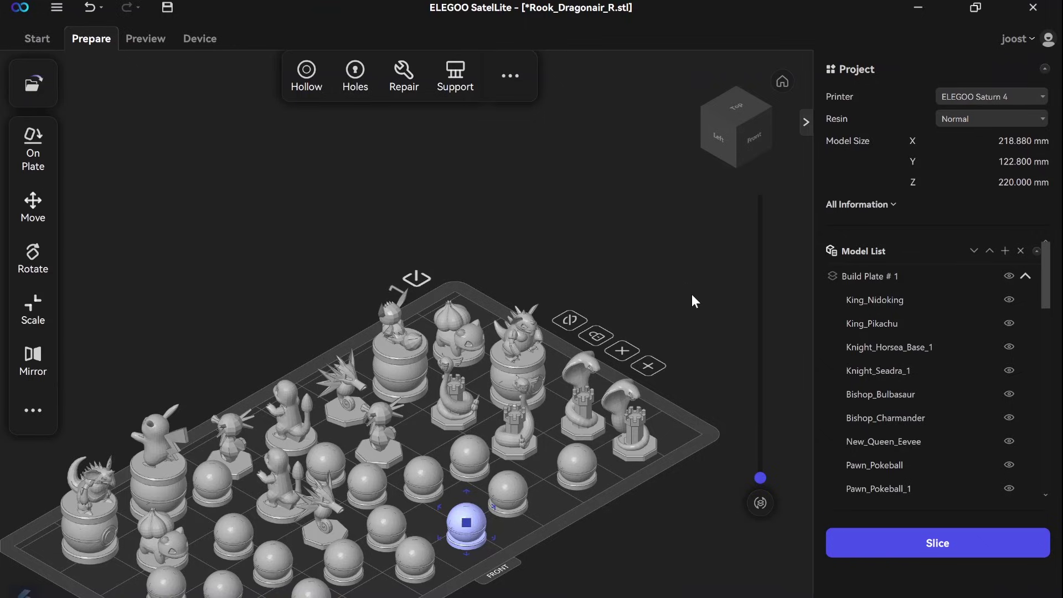
left_click(902, 546)
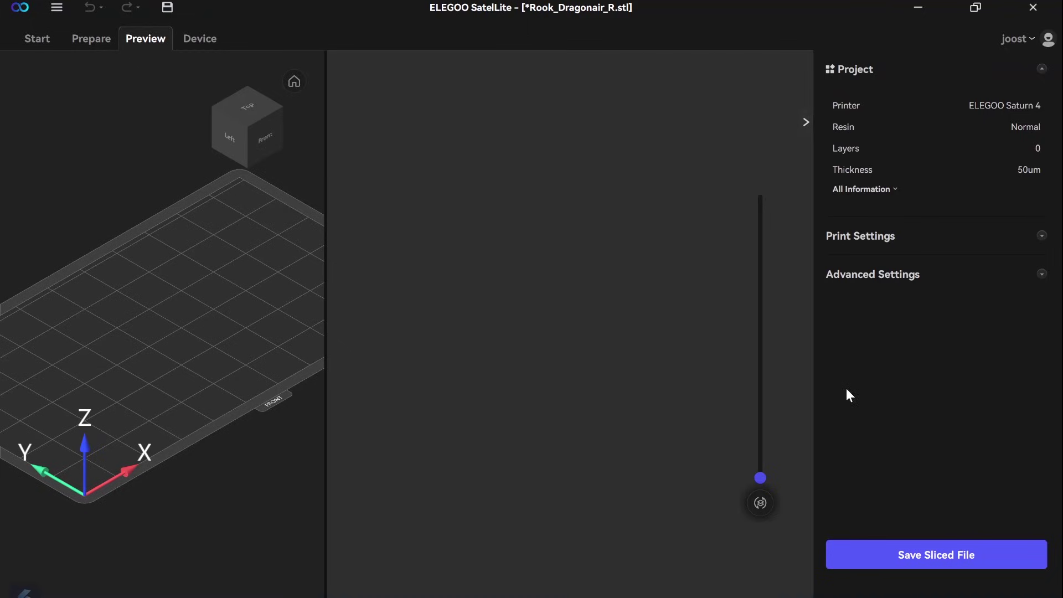
- Export the slice under a name starting 'pok' and open its folder
left_click(919, 556)
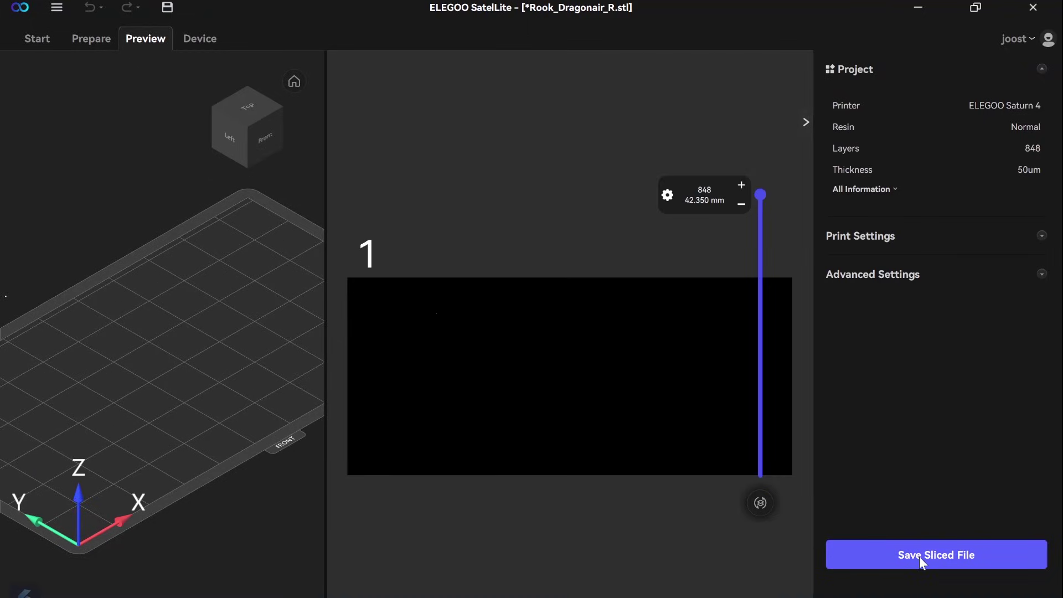
type("pokemon chess")
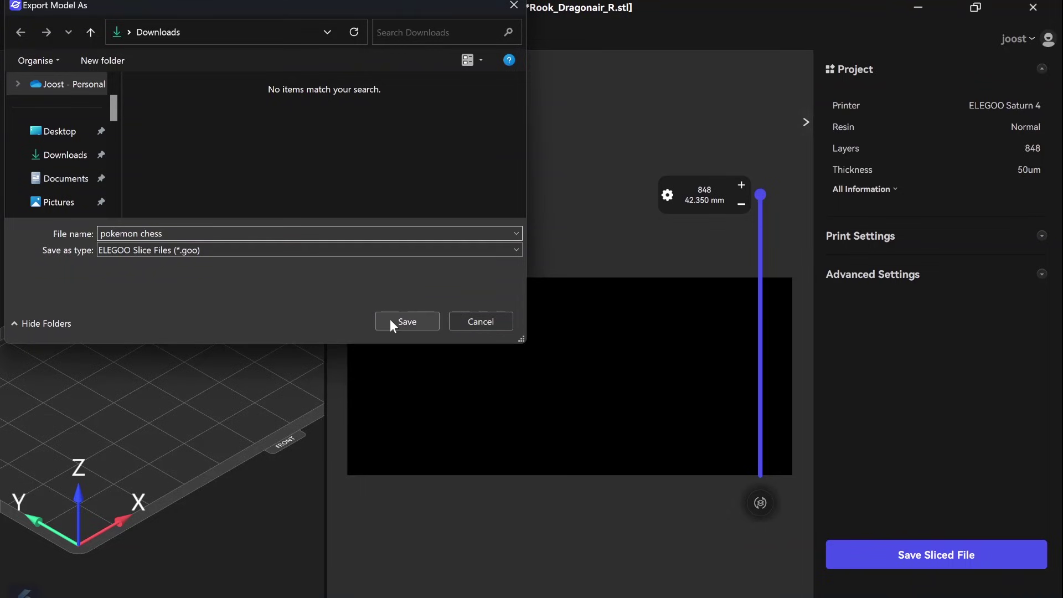
left_click(391, 321)
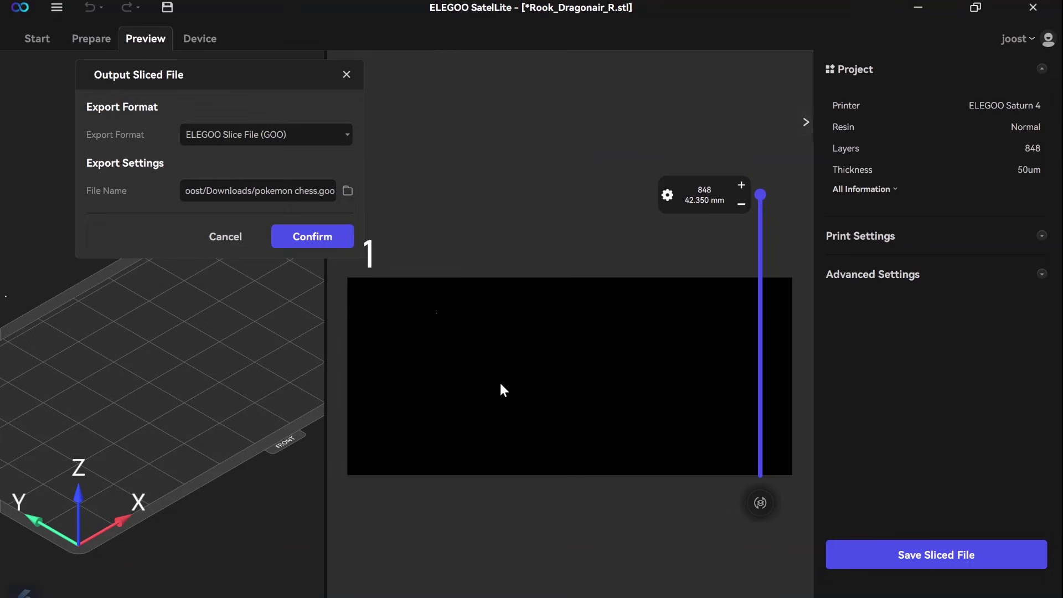
key("Return")
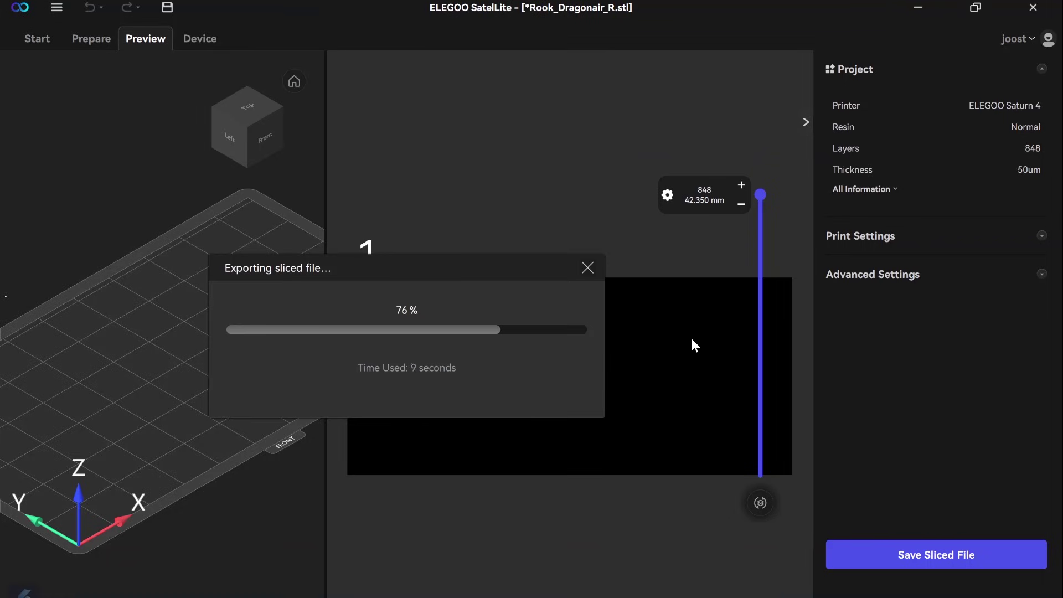
left_click(665, 312)
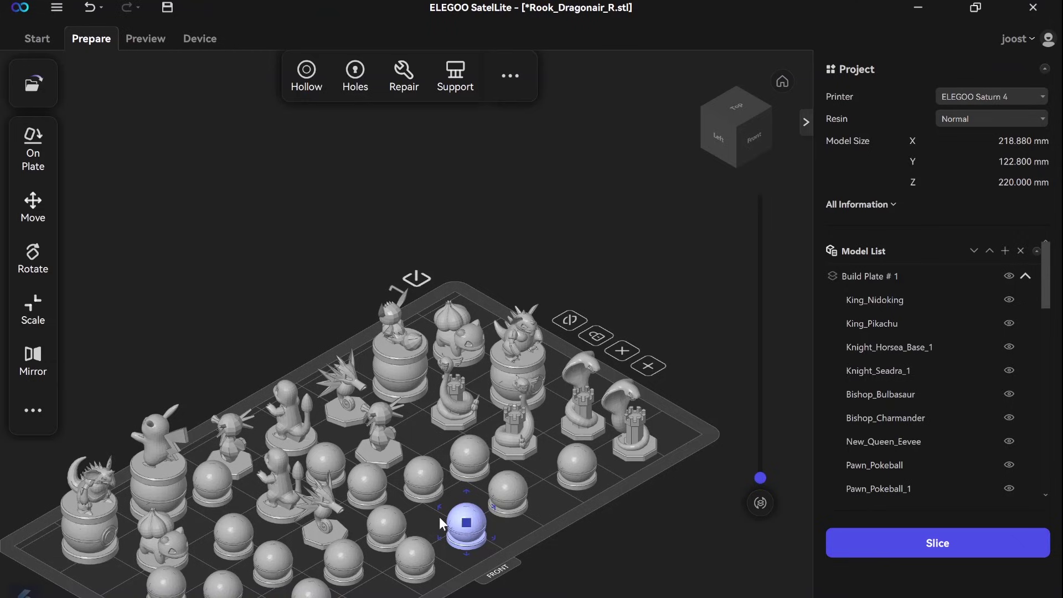
- Re-slice, export as 'pokemon chess.goo', and open the folder holding it
left_click(902, 545)
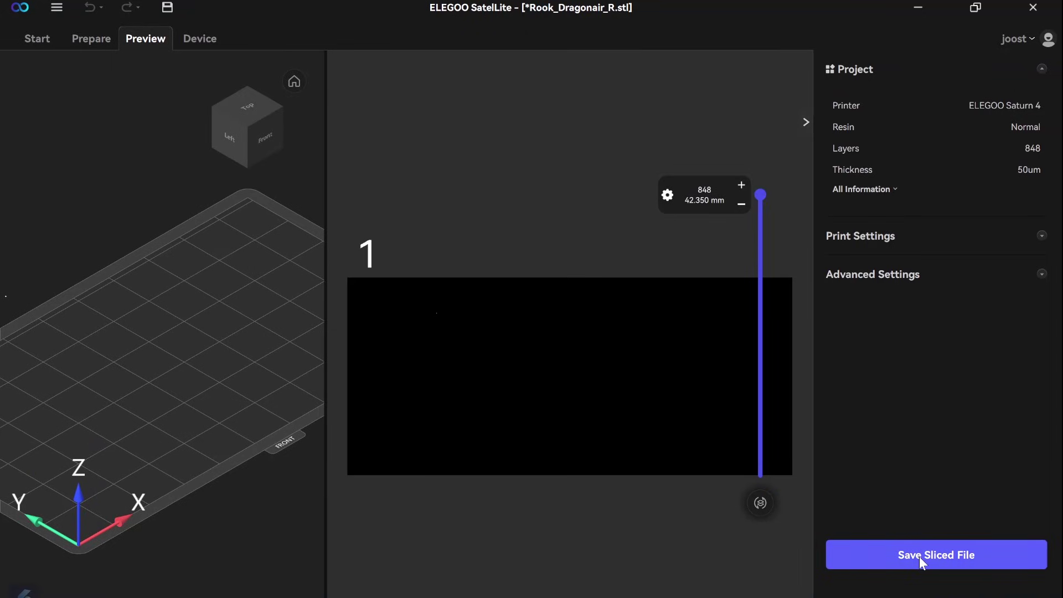
left_click(919, 556)
left_click(348, 190)
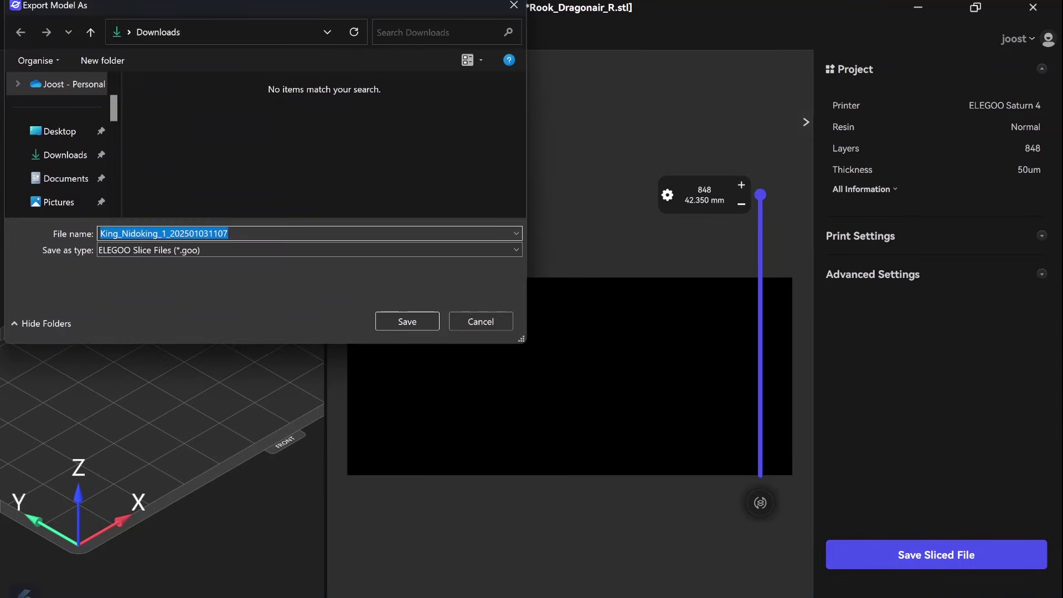
type("pokemon chess")
left_click(391, 320)
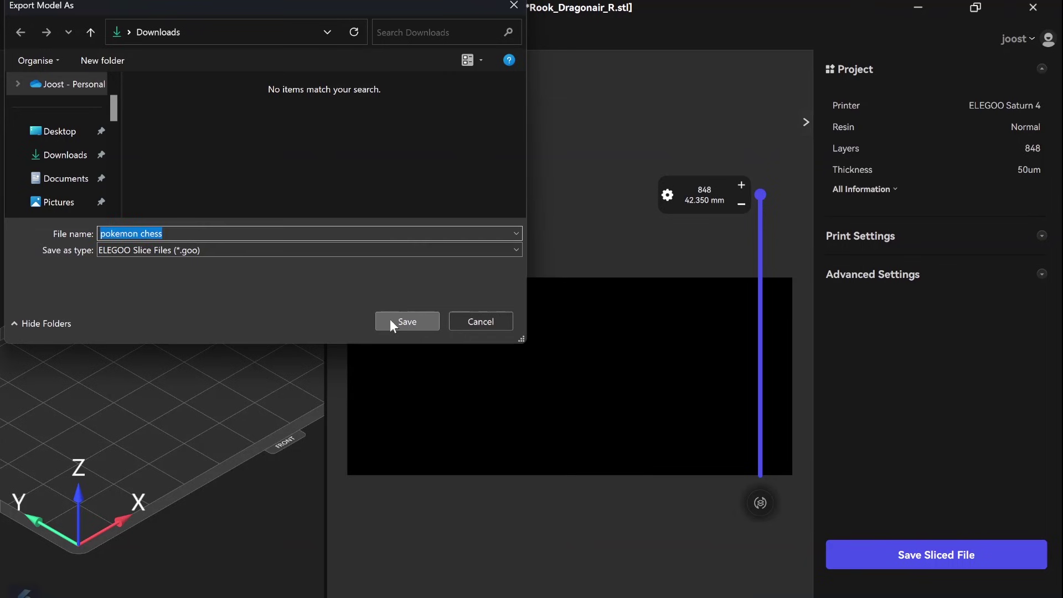
key("Return")
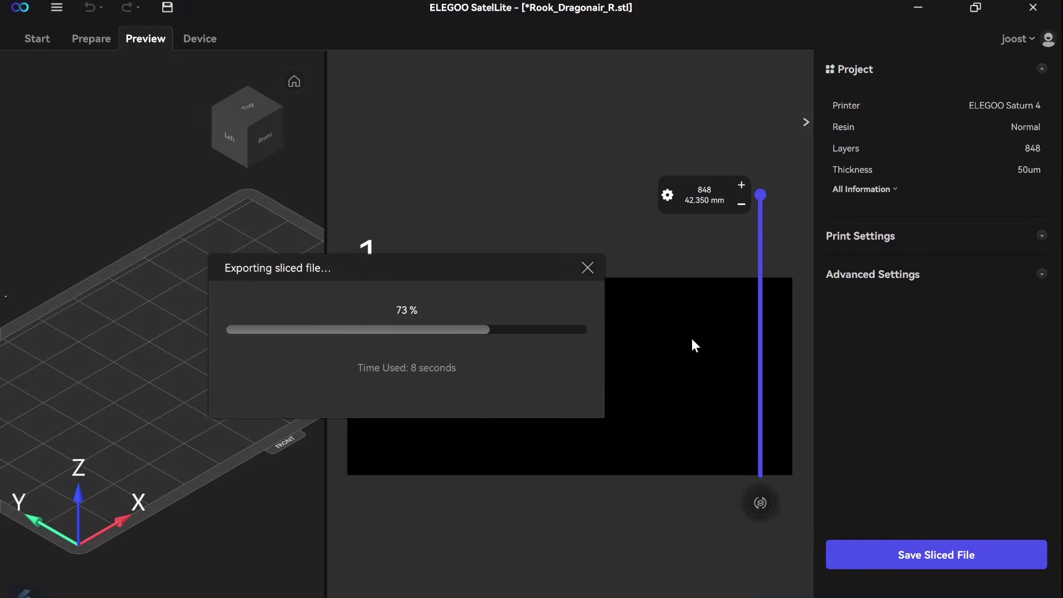
left_click(642, 311)
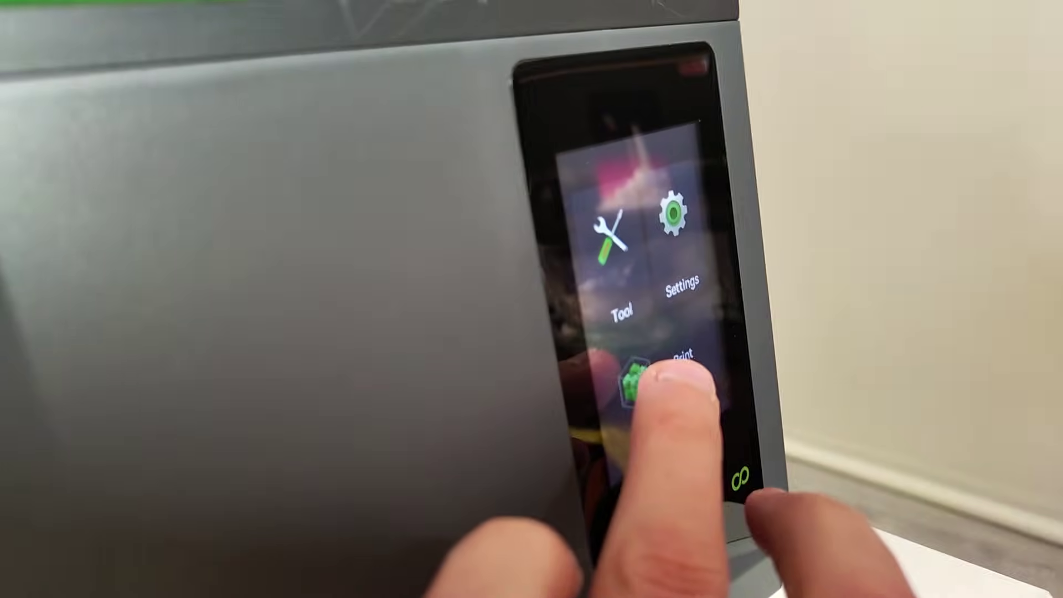
- Open the printer's Print file list to find the pokemon chess slice
left_click(684, 375)
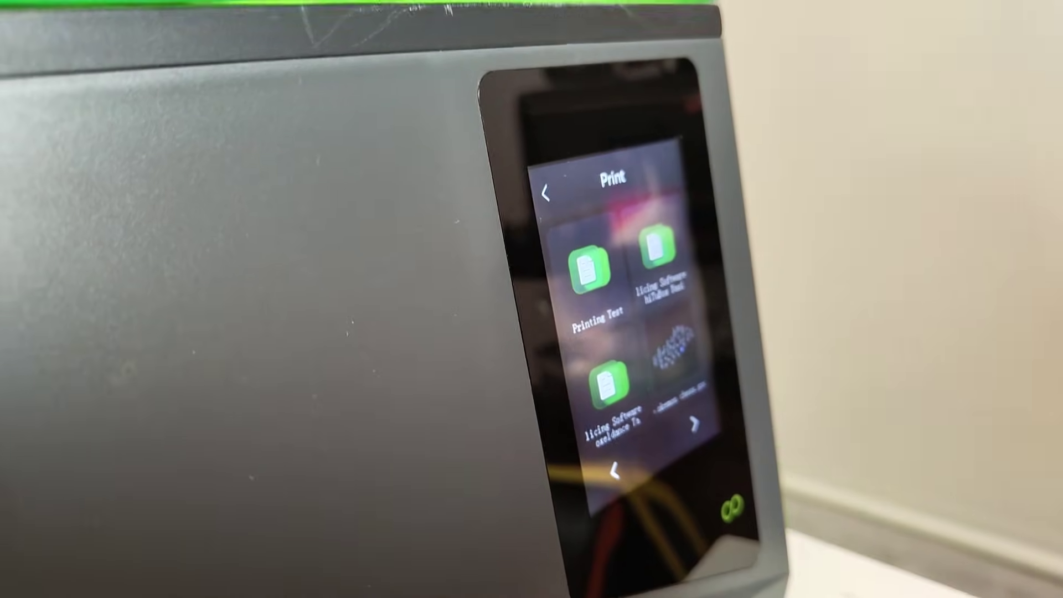